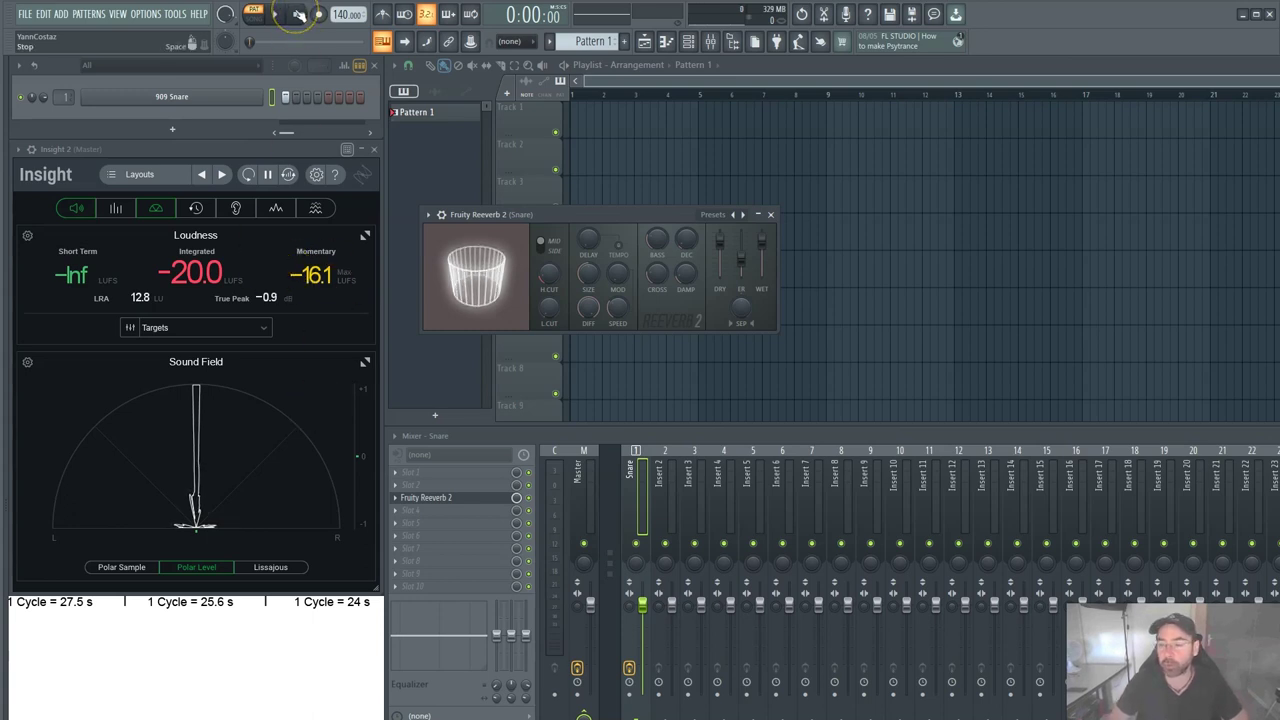
Set the snare reverb's predelay to 0 ms and enable tempo sync for the delay.
click(620, 217)
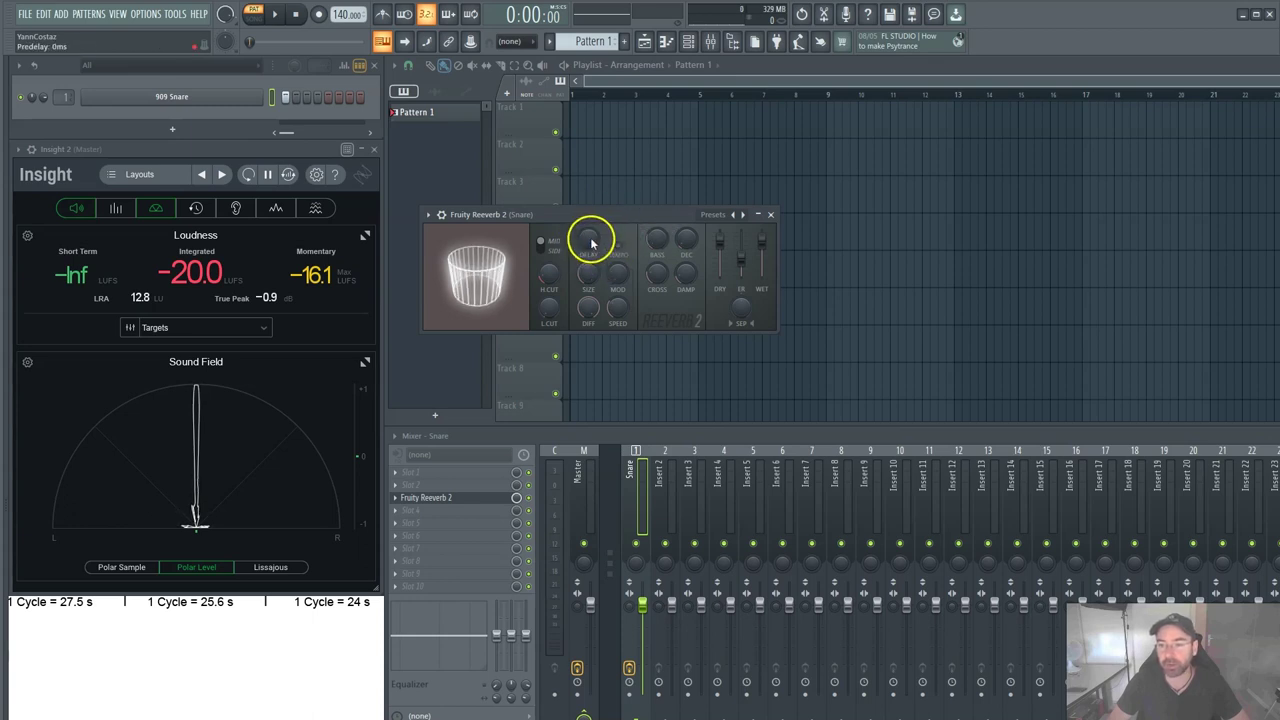
drag(591, 243, 575, 326)
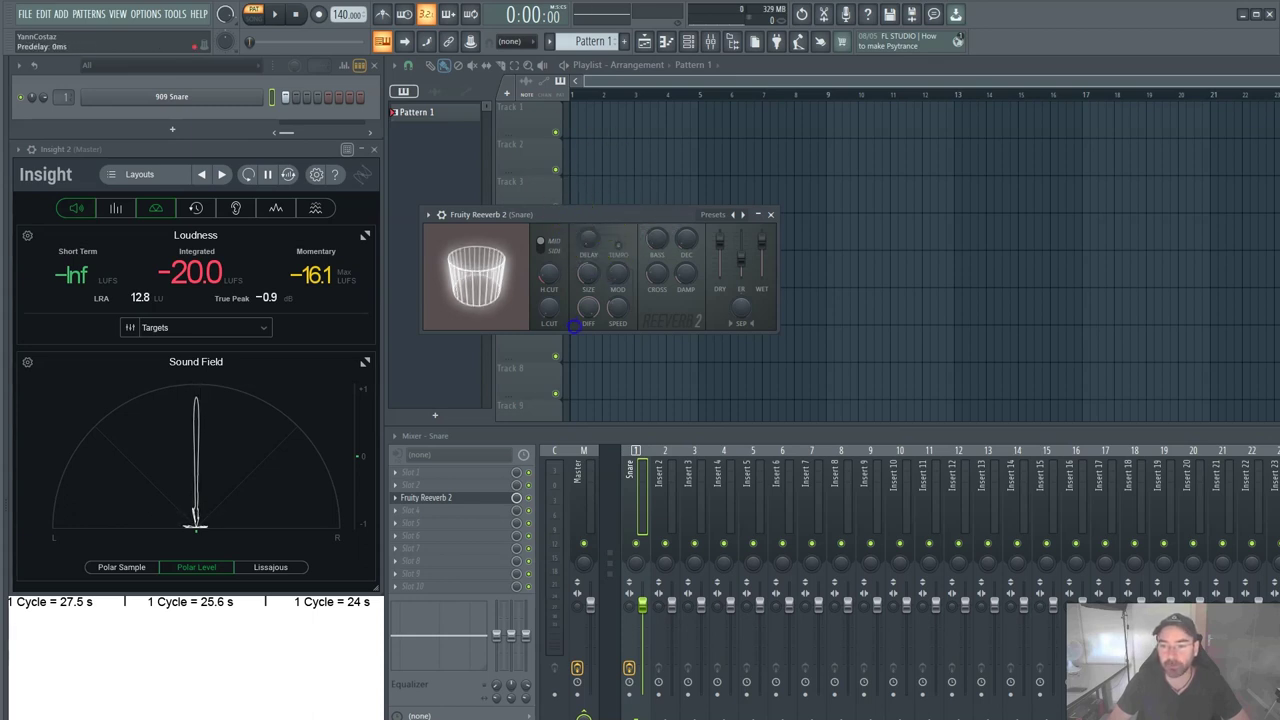
click(616, 246)
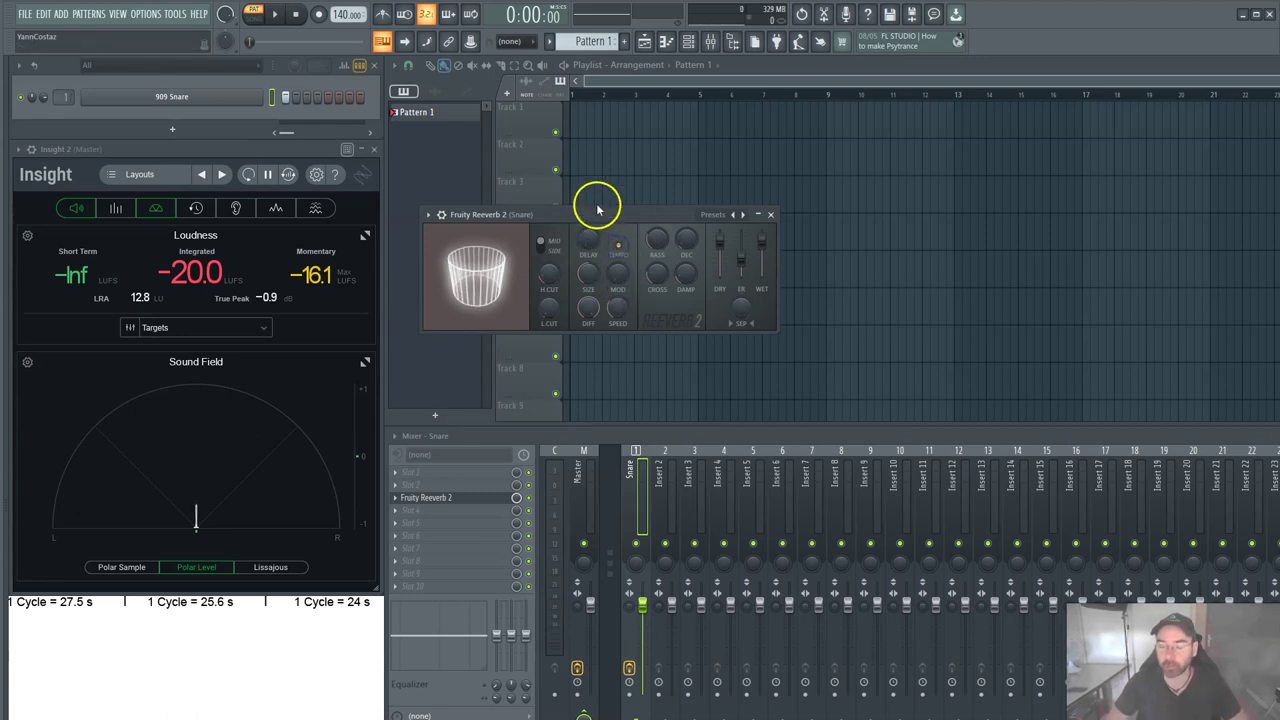
Set the tempo-synced predelay to 0:00 and audition the snare.
drag(591, 239, 600, 257)
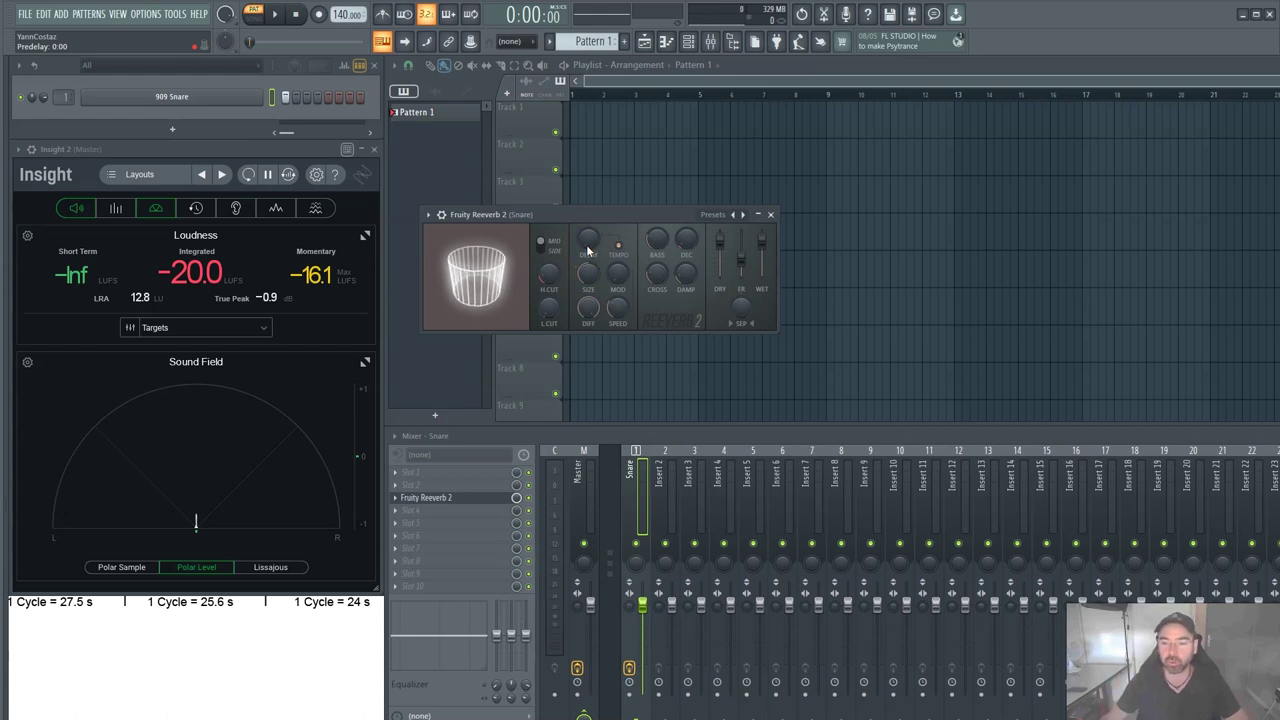
click(589, 250)
key(space)
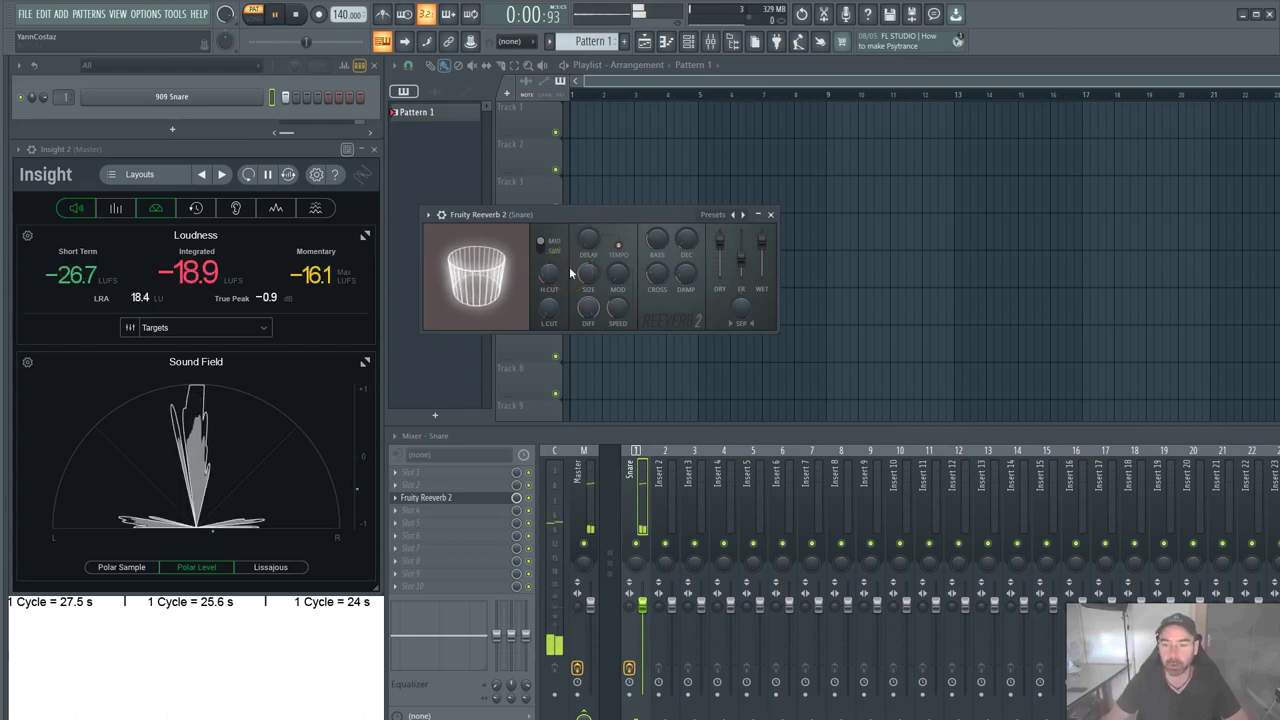
key(space)
Raise the reverb's tempo-synced predelay slightly and audition the snare with it.
click(589, 241)
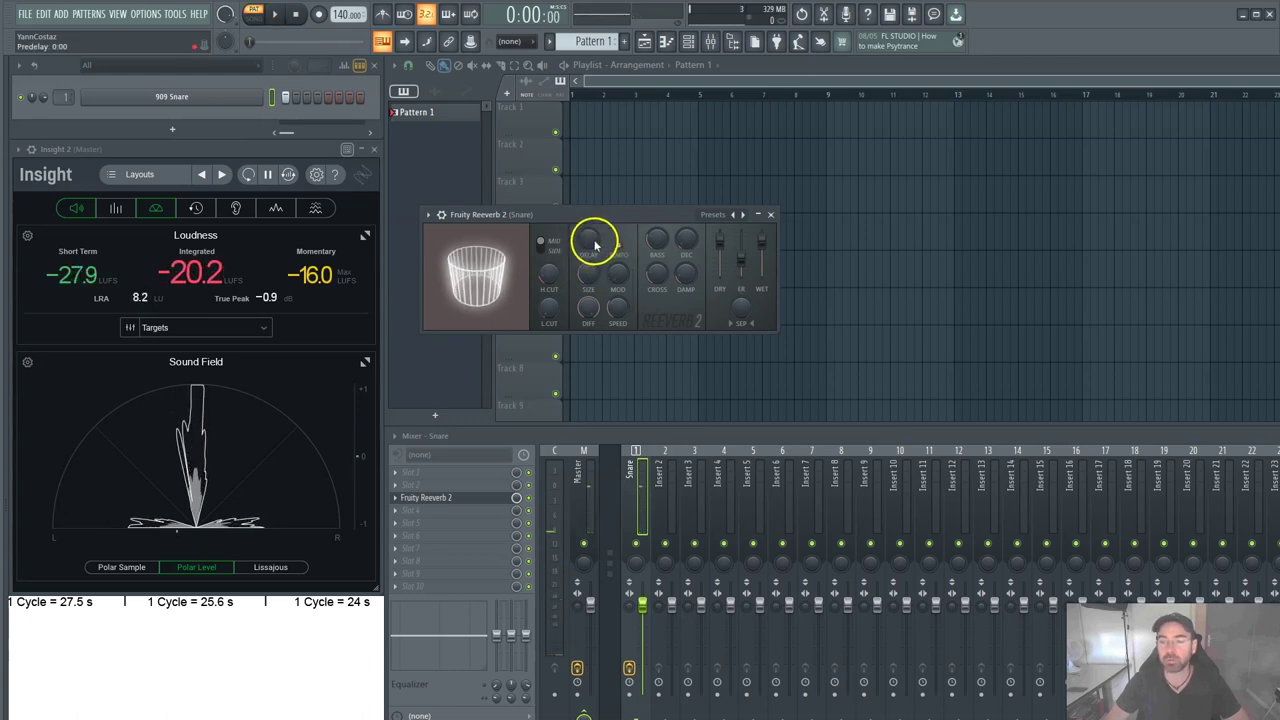
click(593, 246)
click(625, 218)
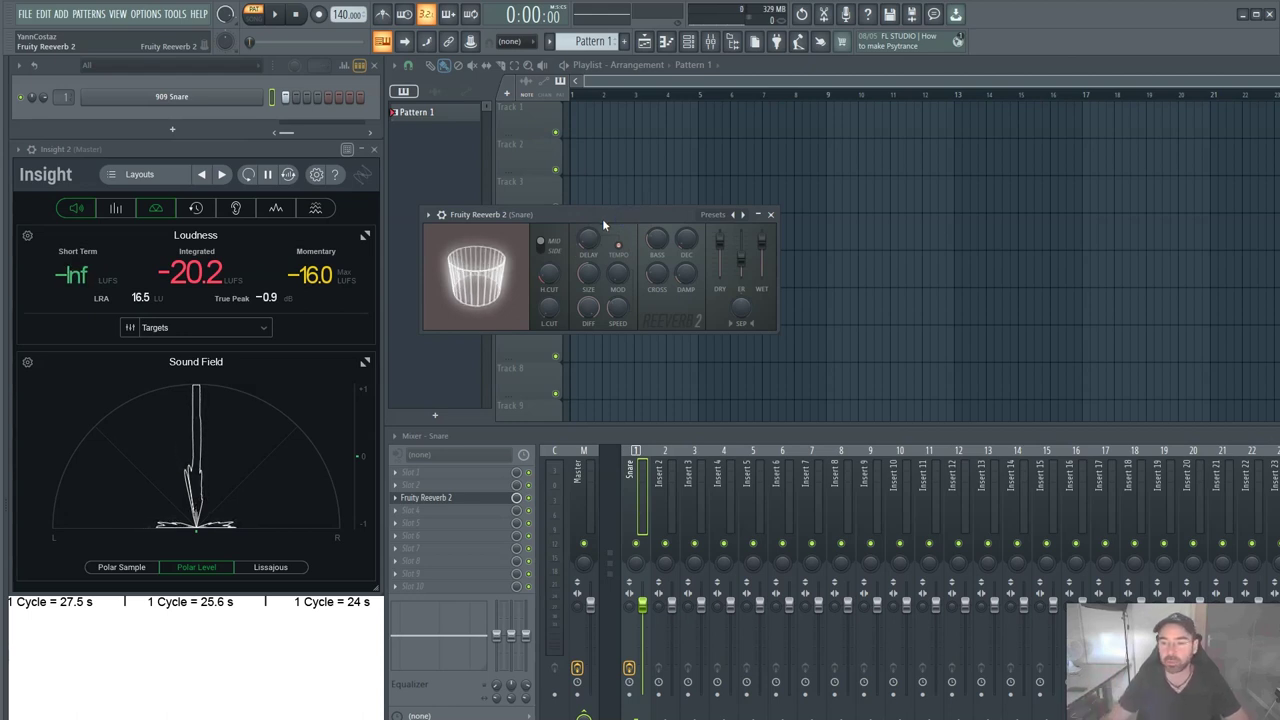
key(space)
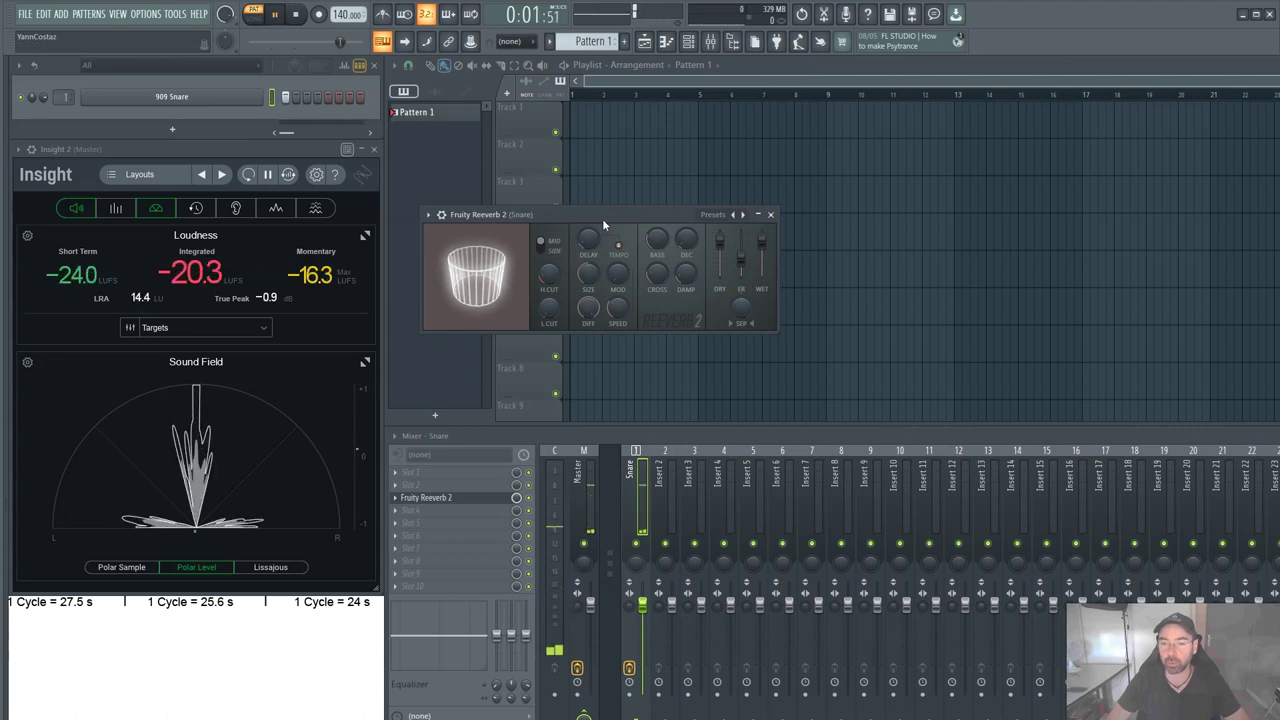
key(space)
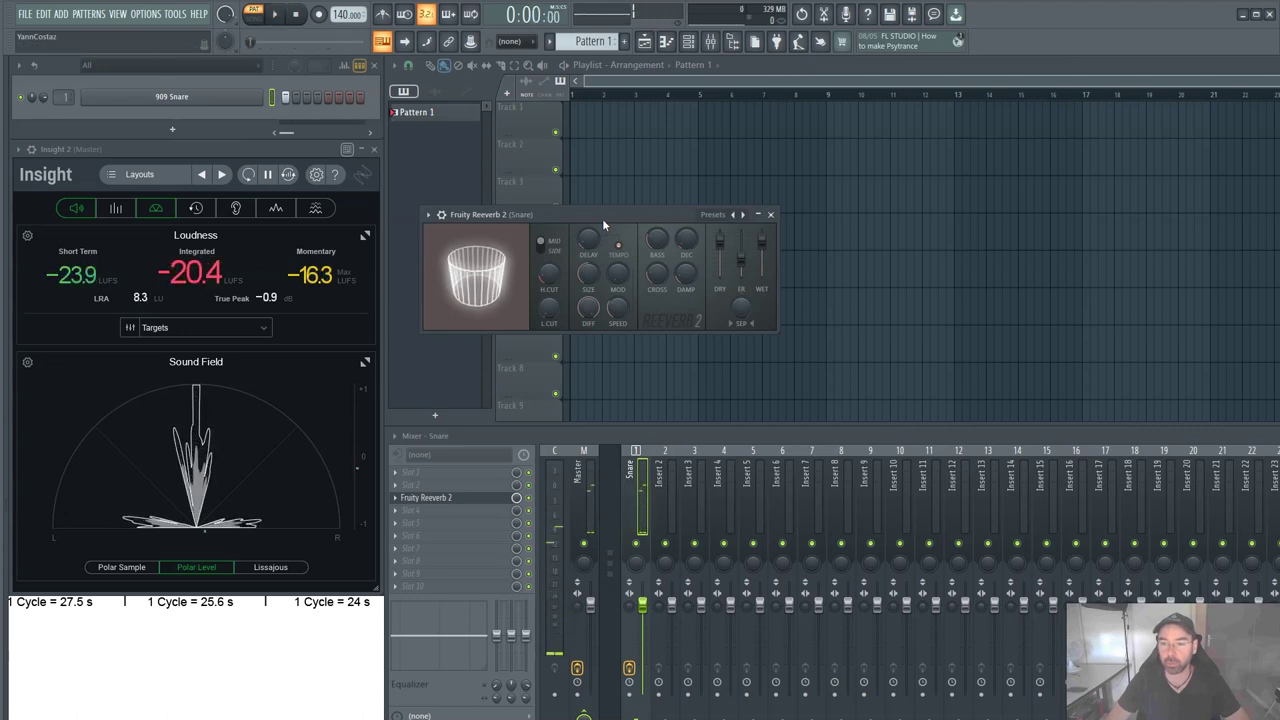
Increase the reverb's predelay further and play the snare to hear the longer gap before the reverb.
drag(588, 239, 587, 180)
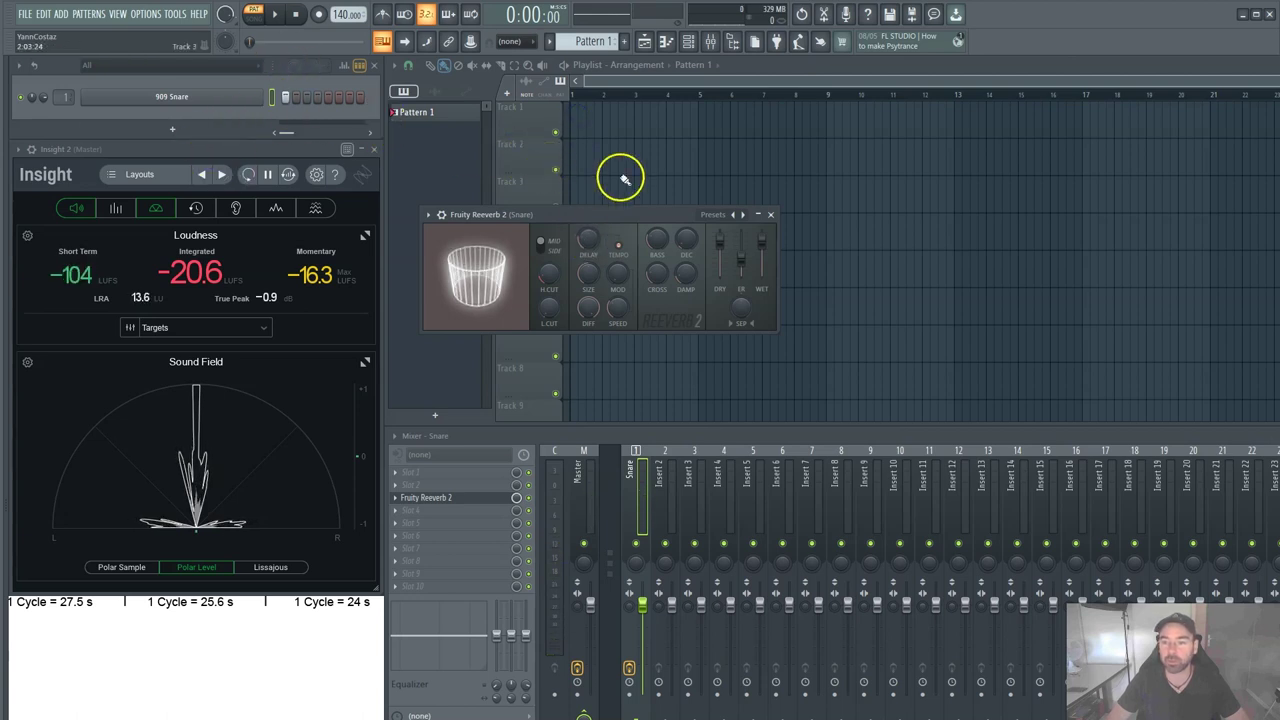
key(space)
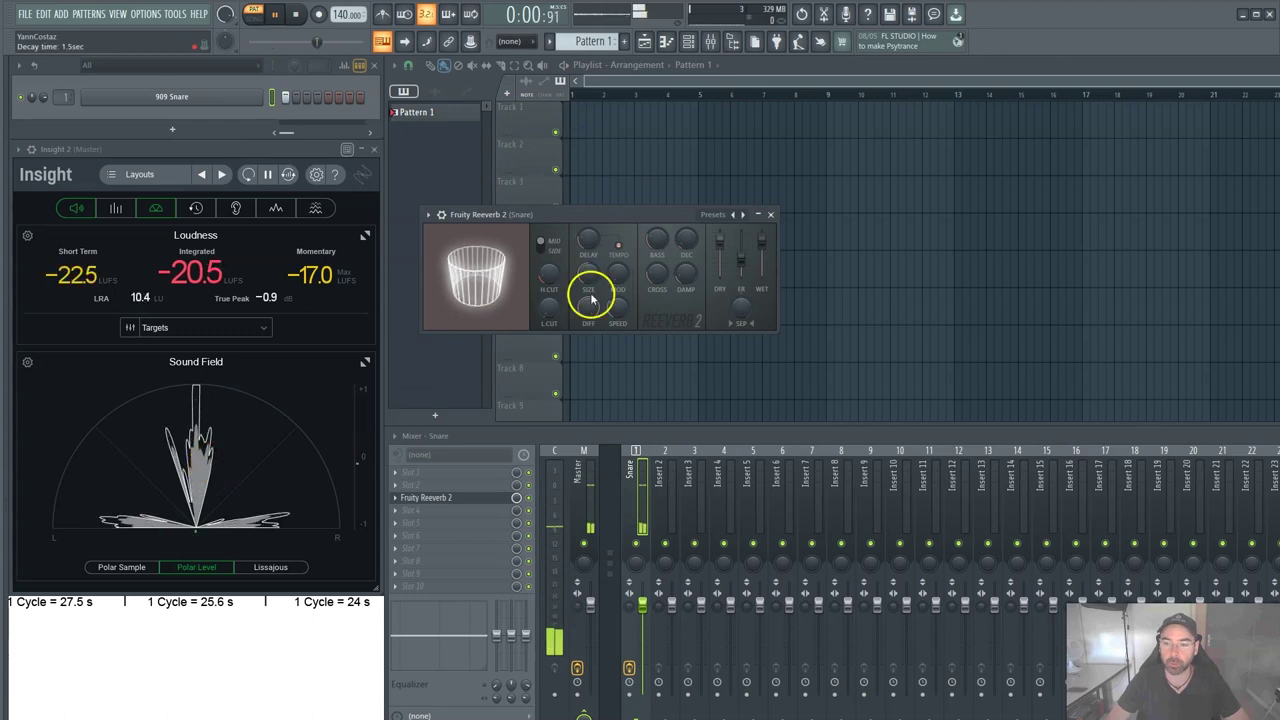
key(space)
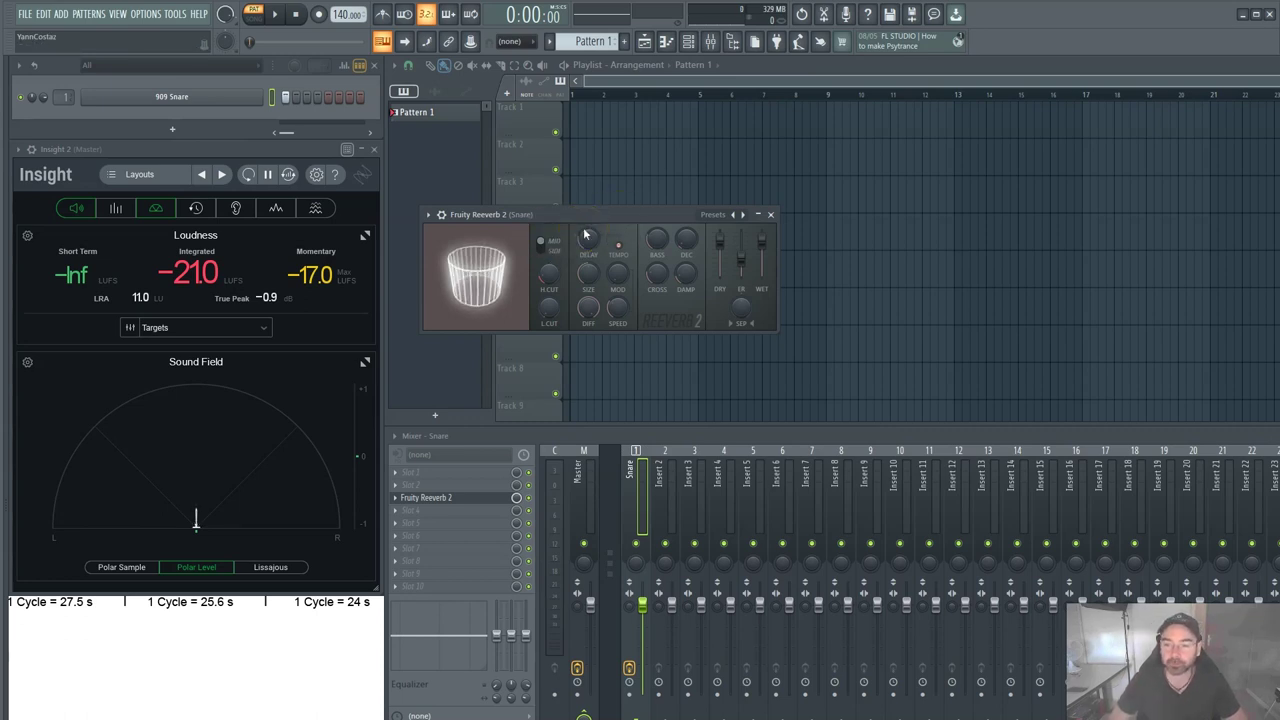
Set the reverb's room size to 1 and audition the snare.
drag(588, 274, 704, 246)
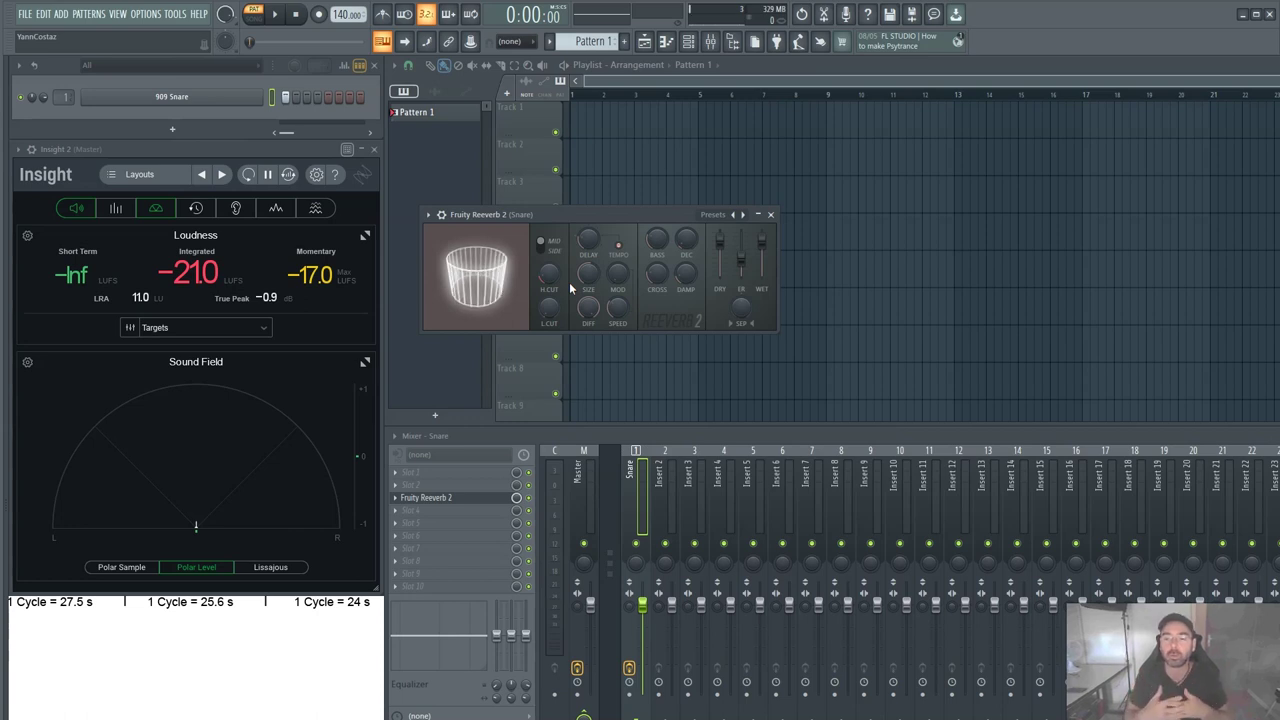
click(587, 270)
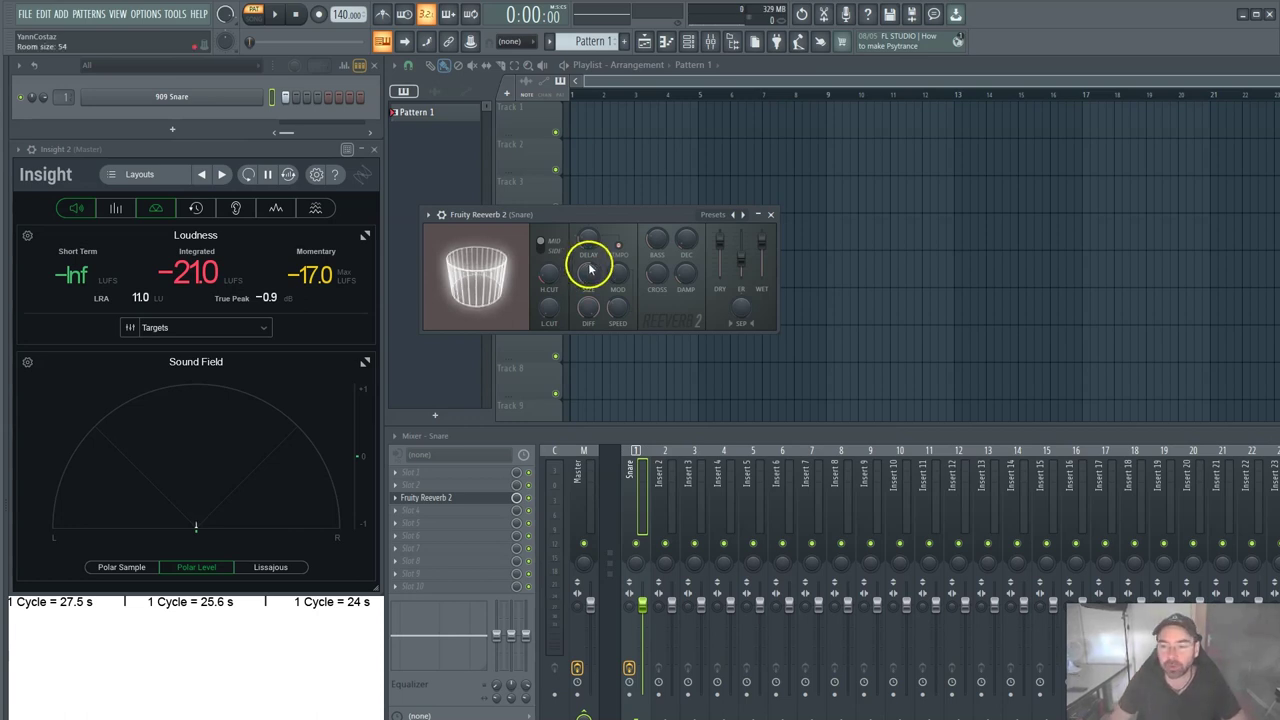
drag(587, 273, 549, 629)
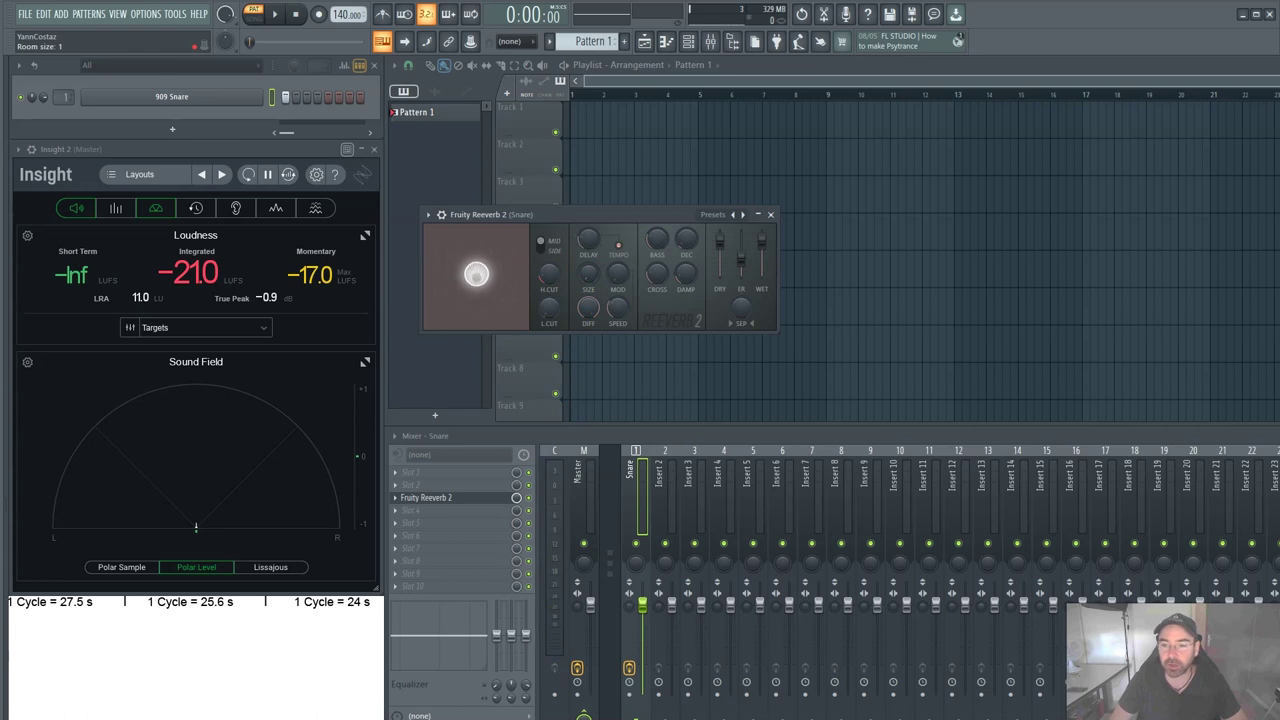
key(space)
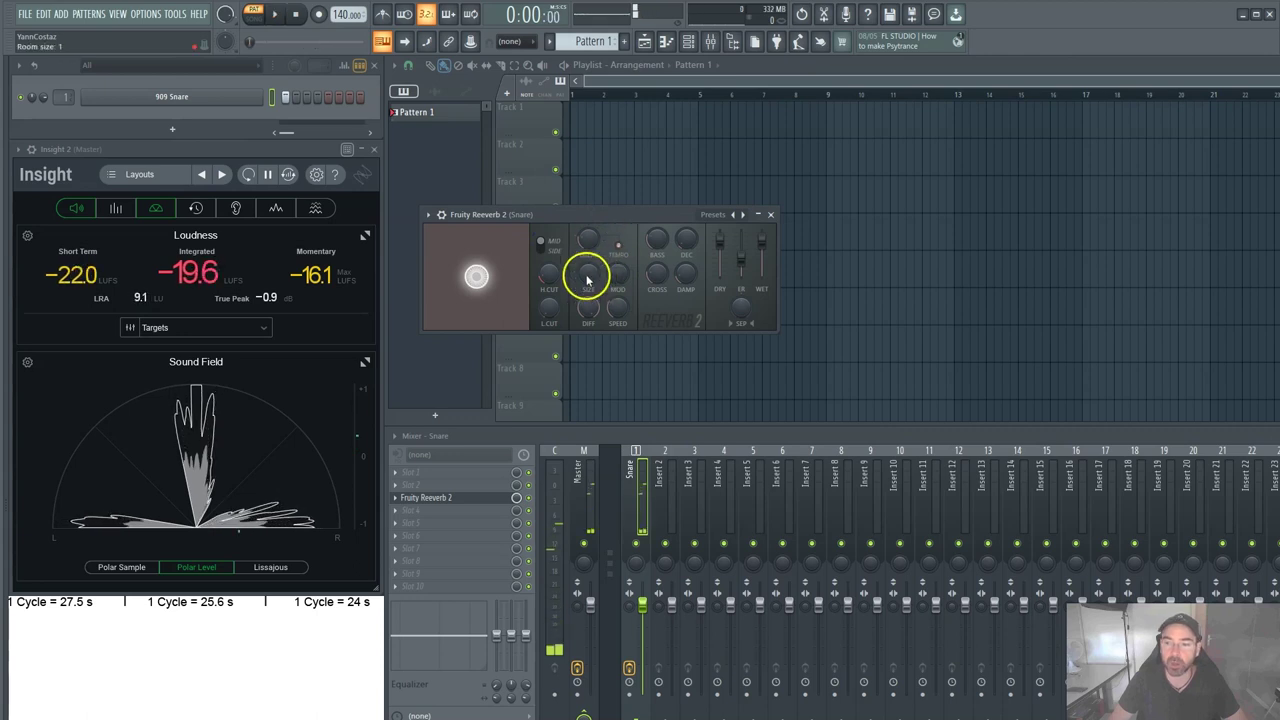
key(space)
Audition the snare with the room size set to 100, and bring the room back to a medium size.
drag(588, 273, 588, 40)
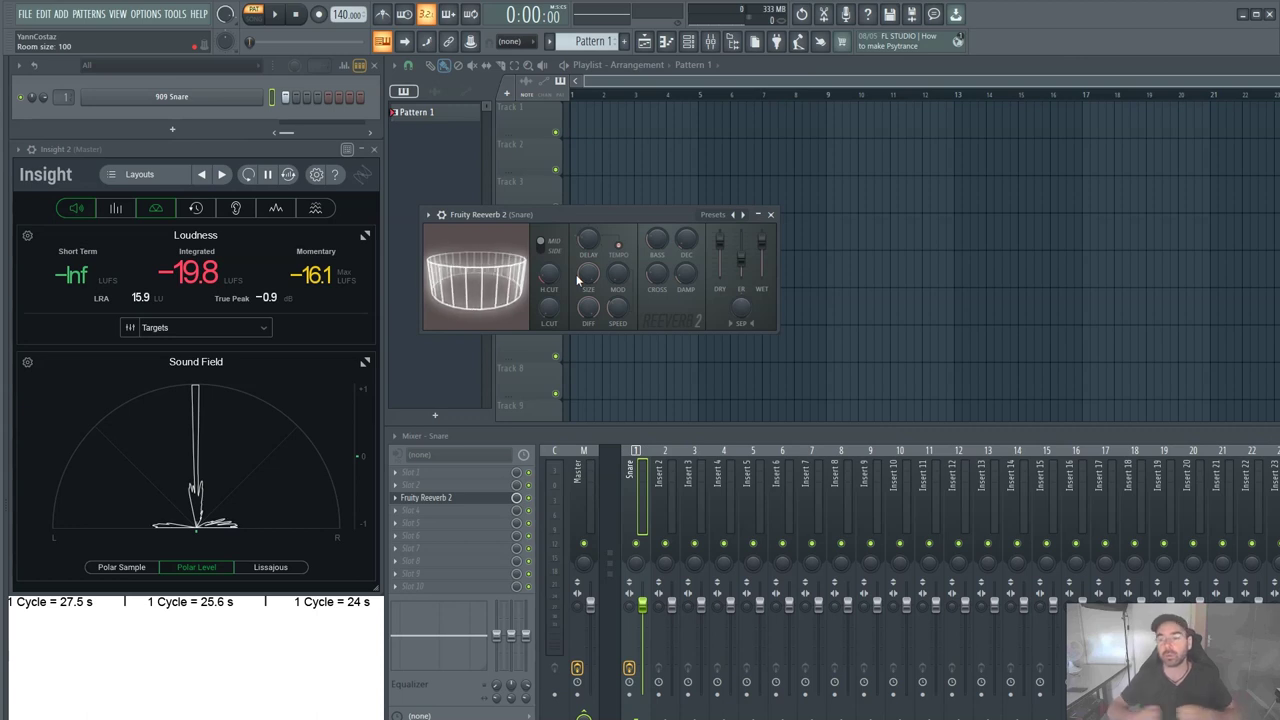
click(604, 210)
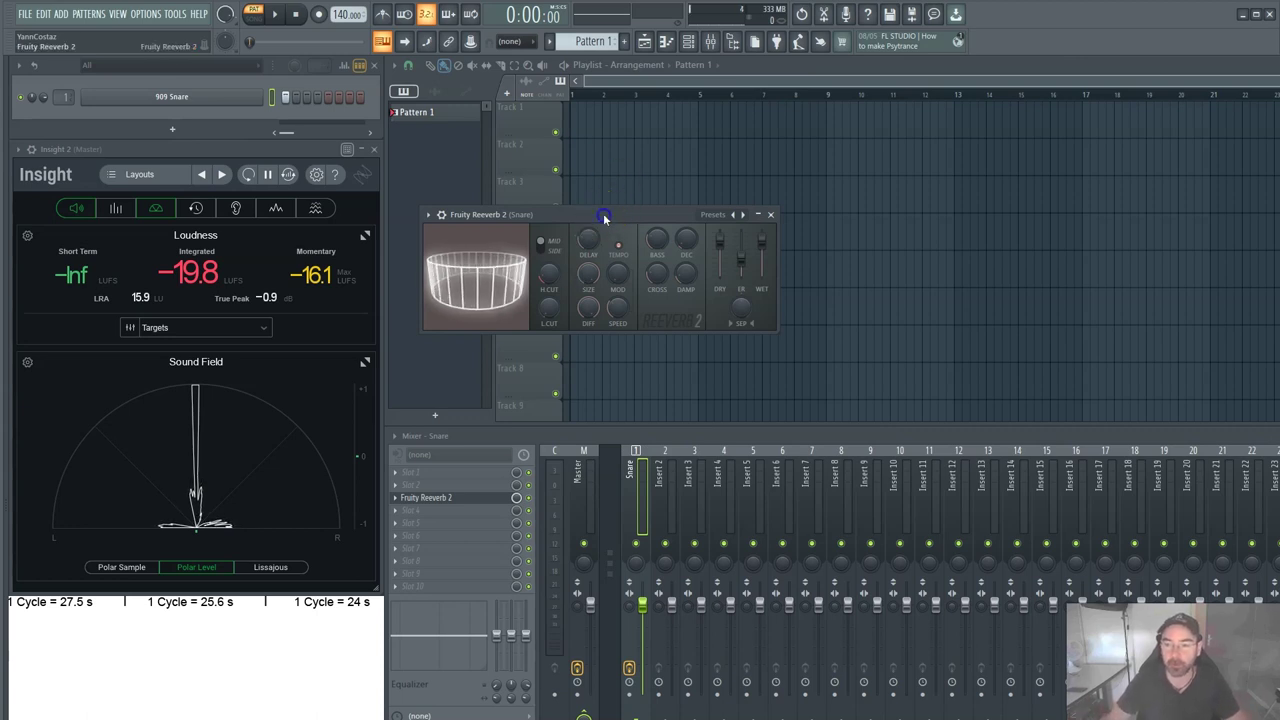
key(space)
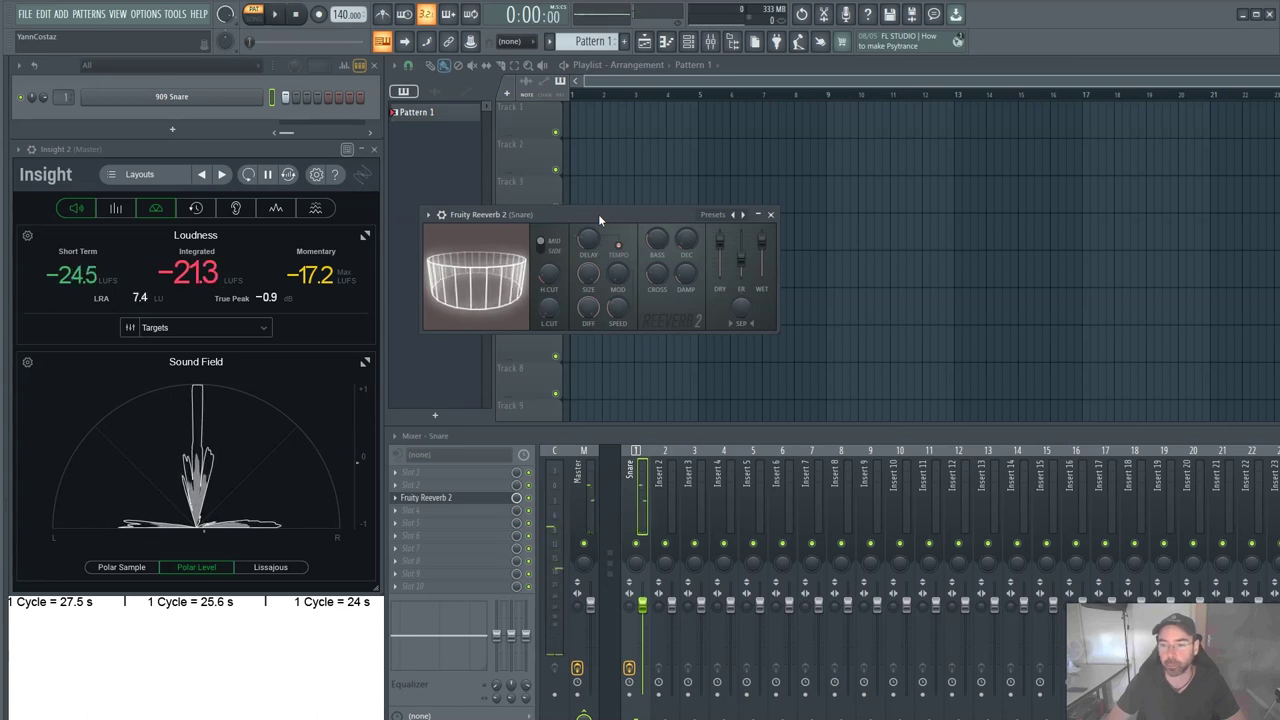
key(space)
drag(588, 272, 555, 485)
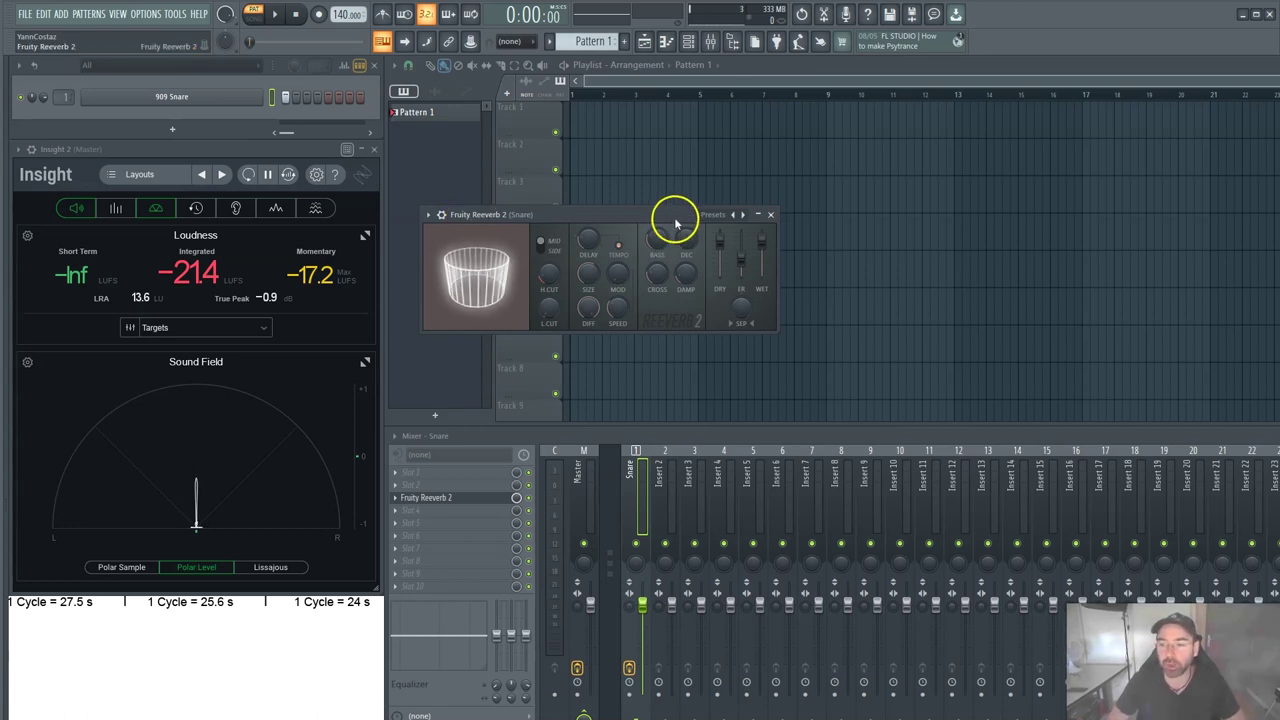
Set the reverb's decay time to 0.1 seconds and audition the snare.
drag(691, 247, 645, 487)
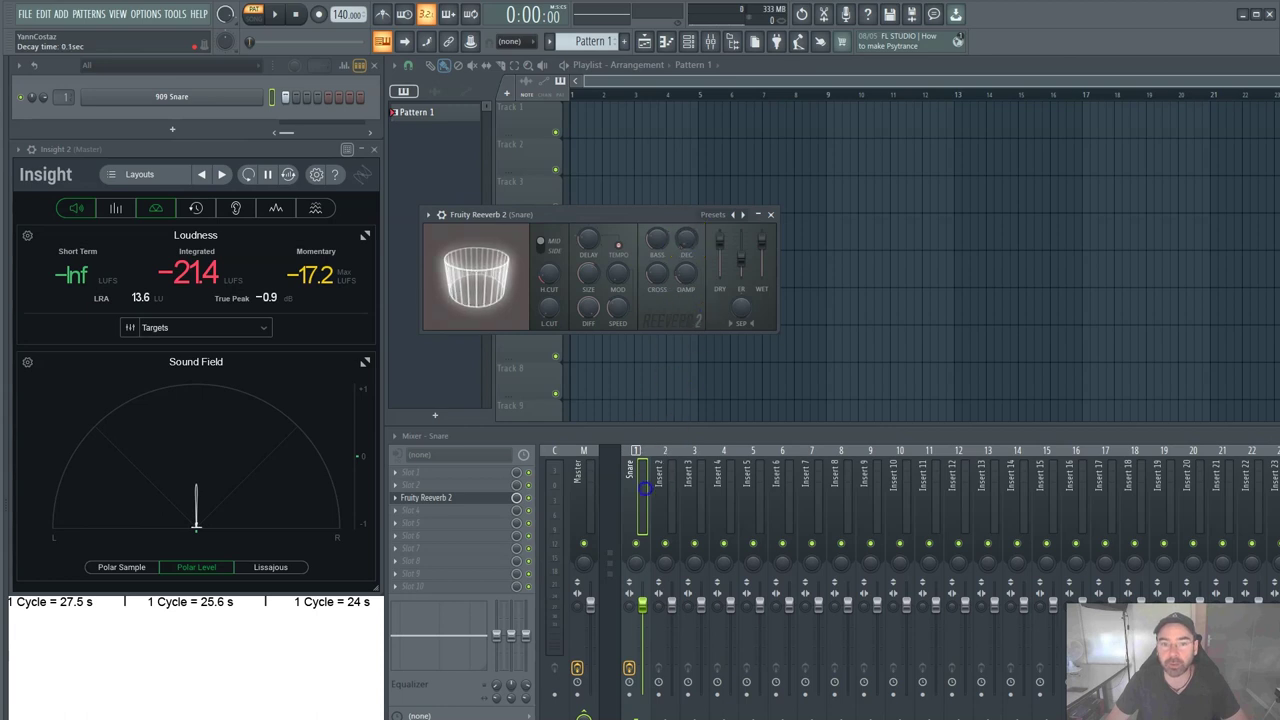
click(653, 216)
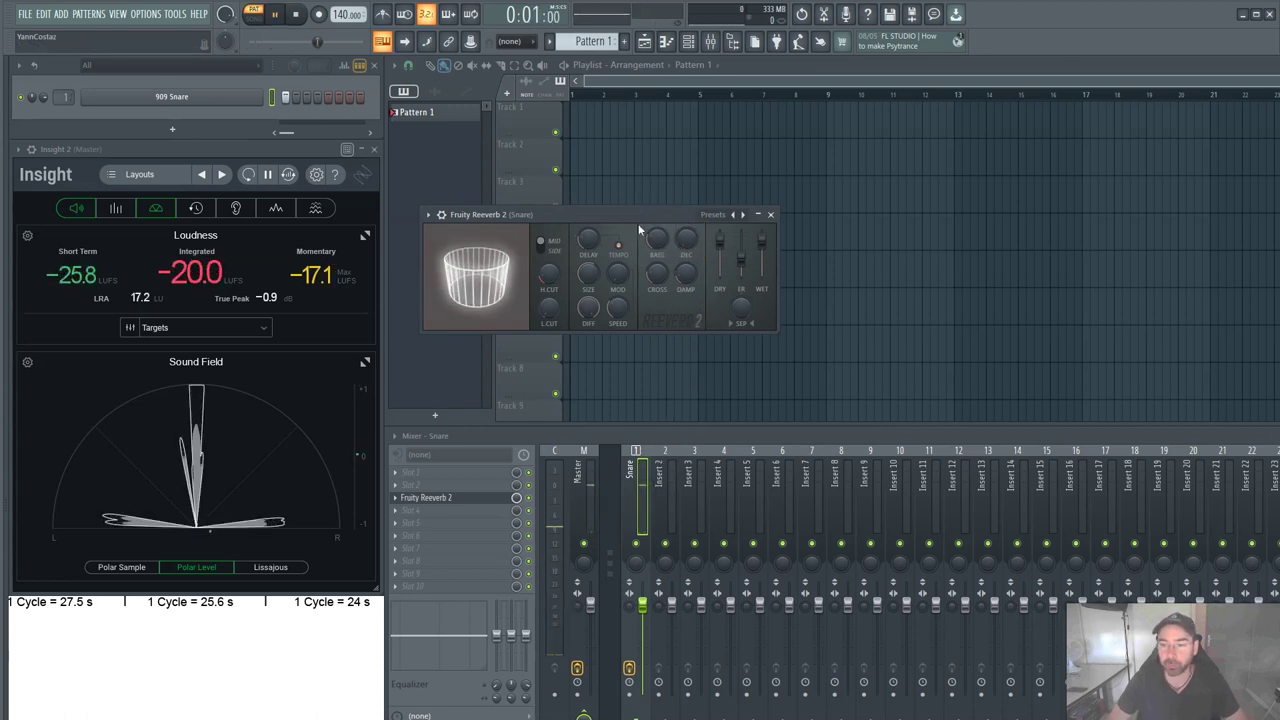
key(space)
key(space)
Lengthen the reverb's decay time strongly, audition the snare and stop playback.
click(687, 242)
drag(687, 245, 669, 15)
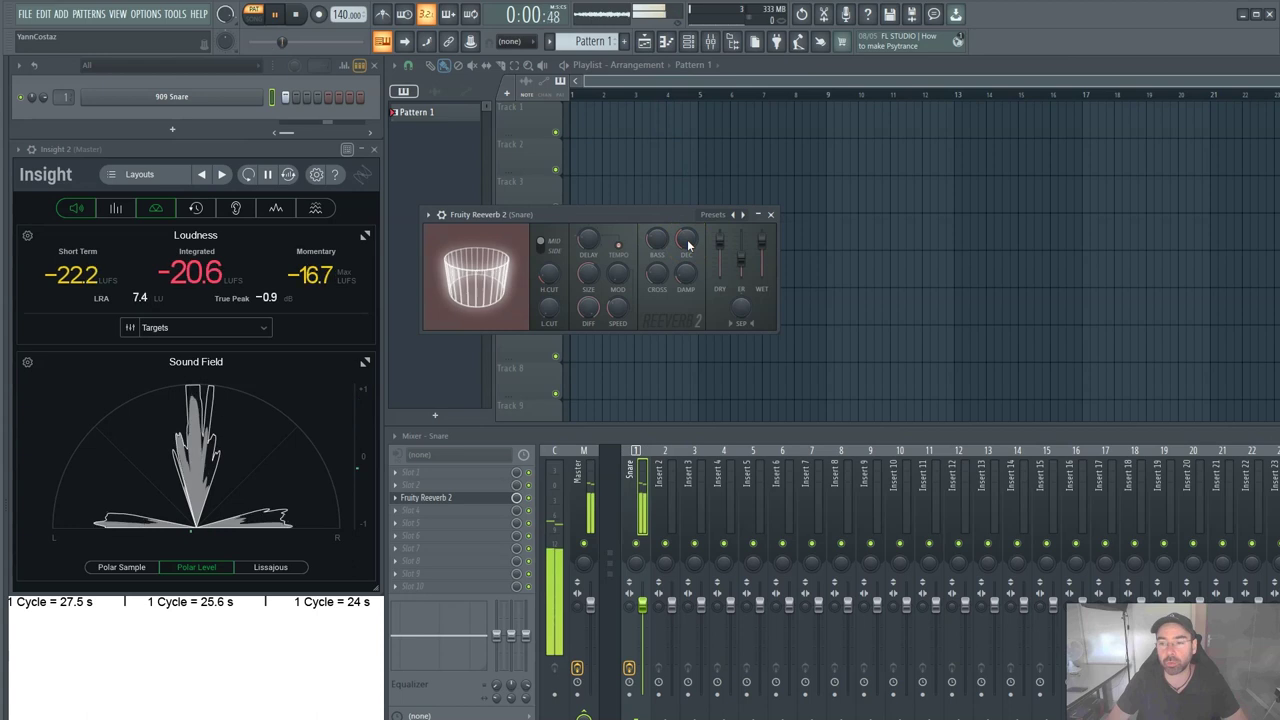
key(space)
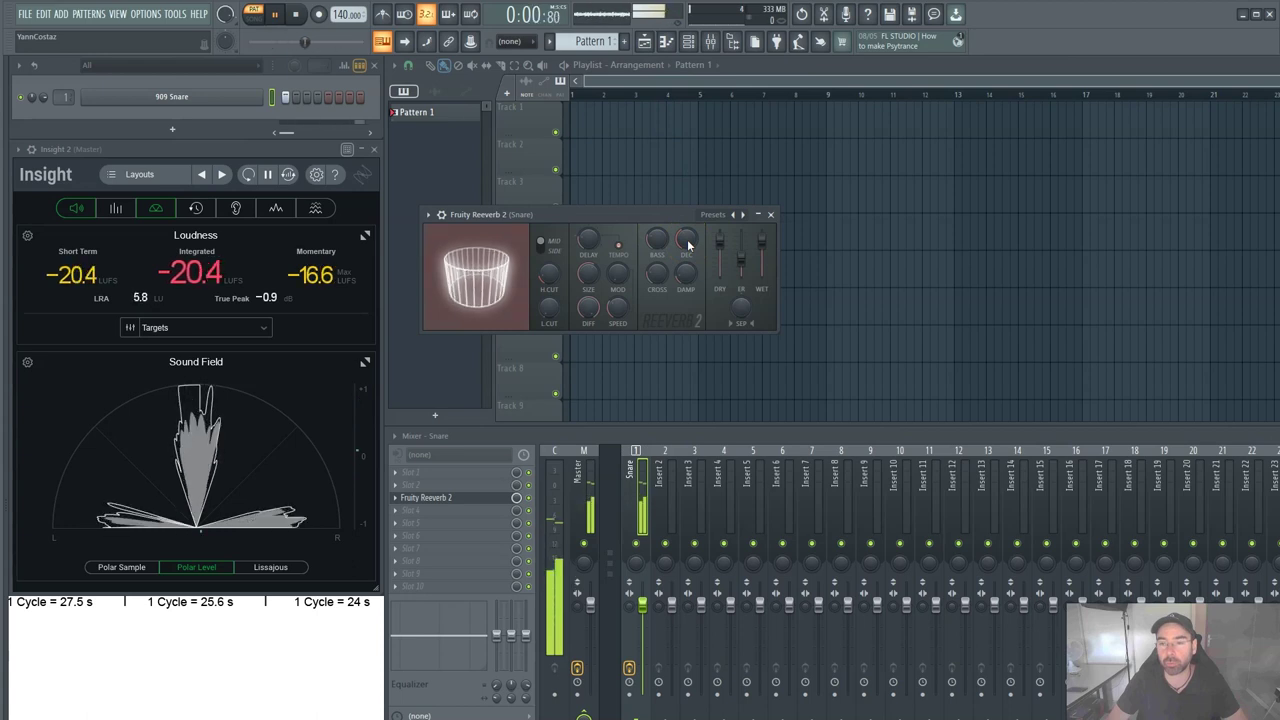
double_click(640, 216)
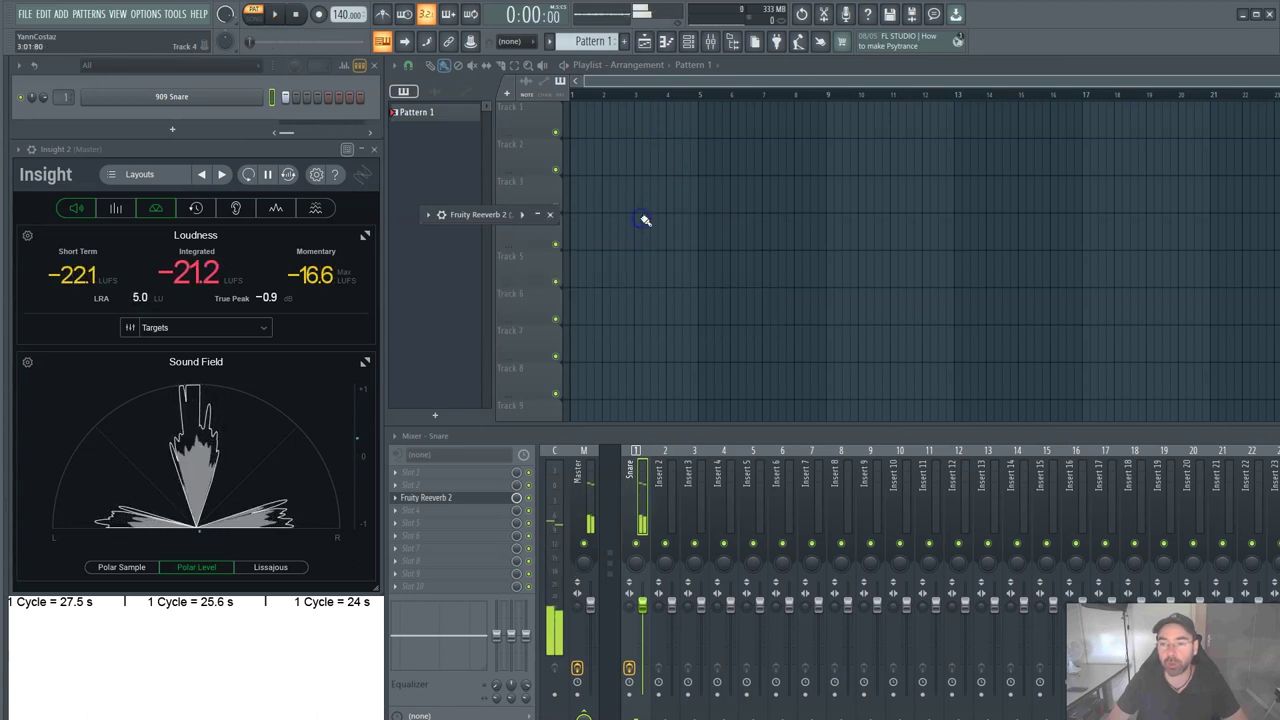
click(297, 18)
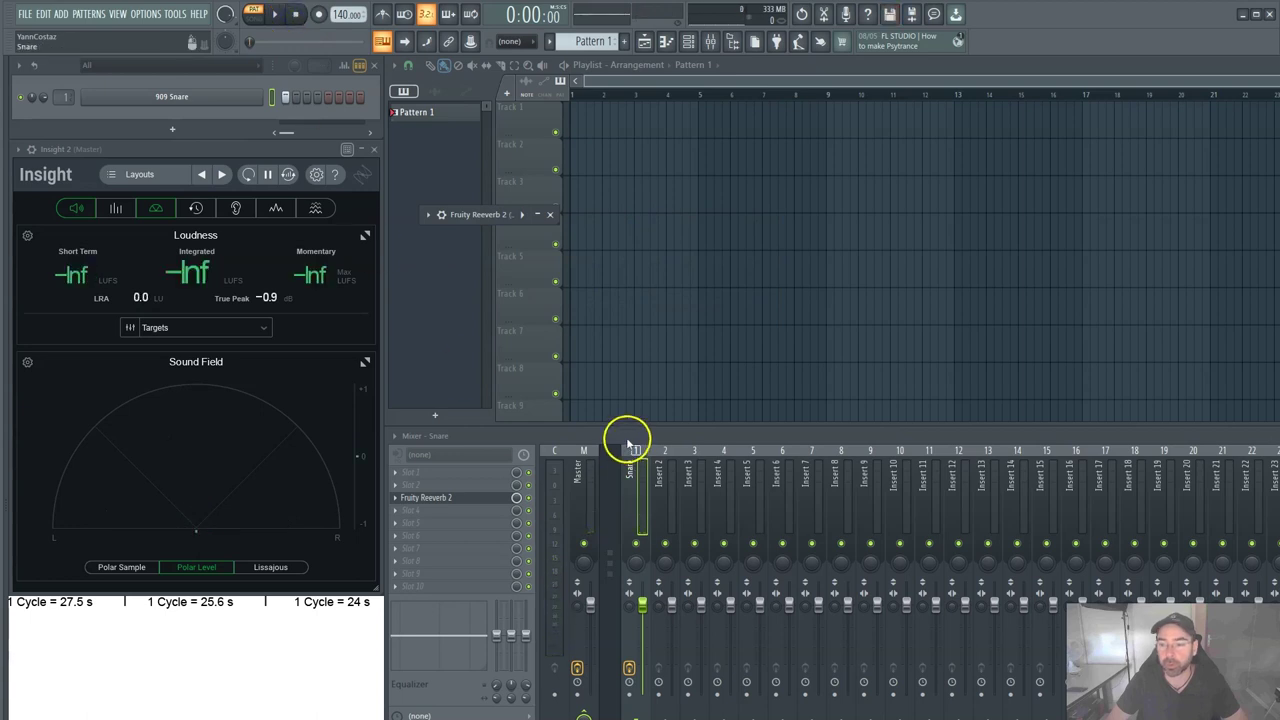
Restore the collapsed Fruity Reeverb 2 window so its controls are accessible.
click(476, 498)
click(459, 498)
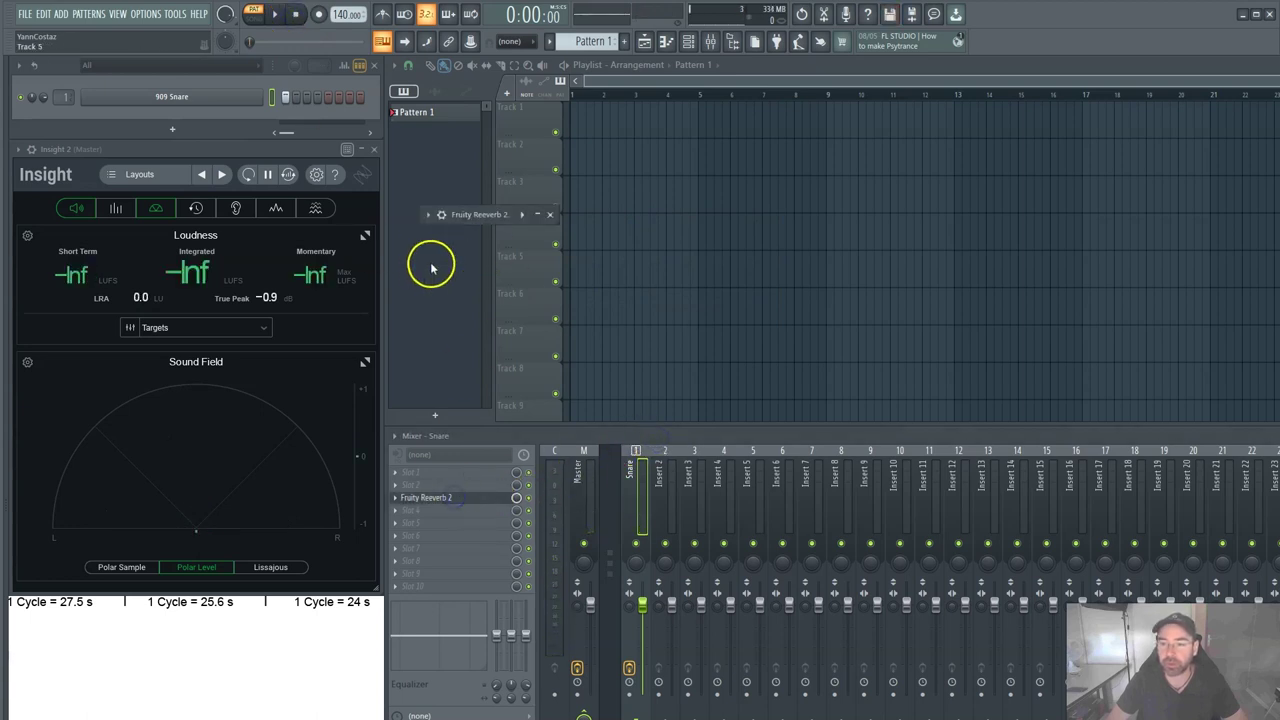
double_click(483, 216)
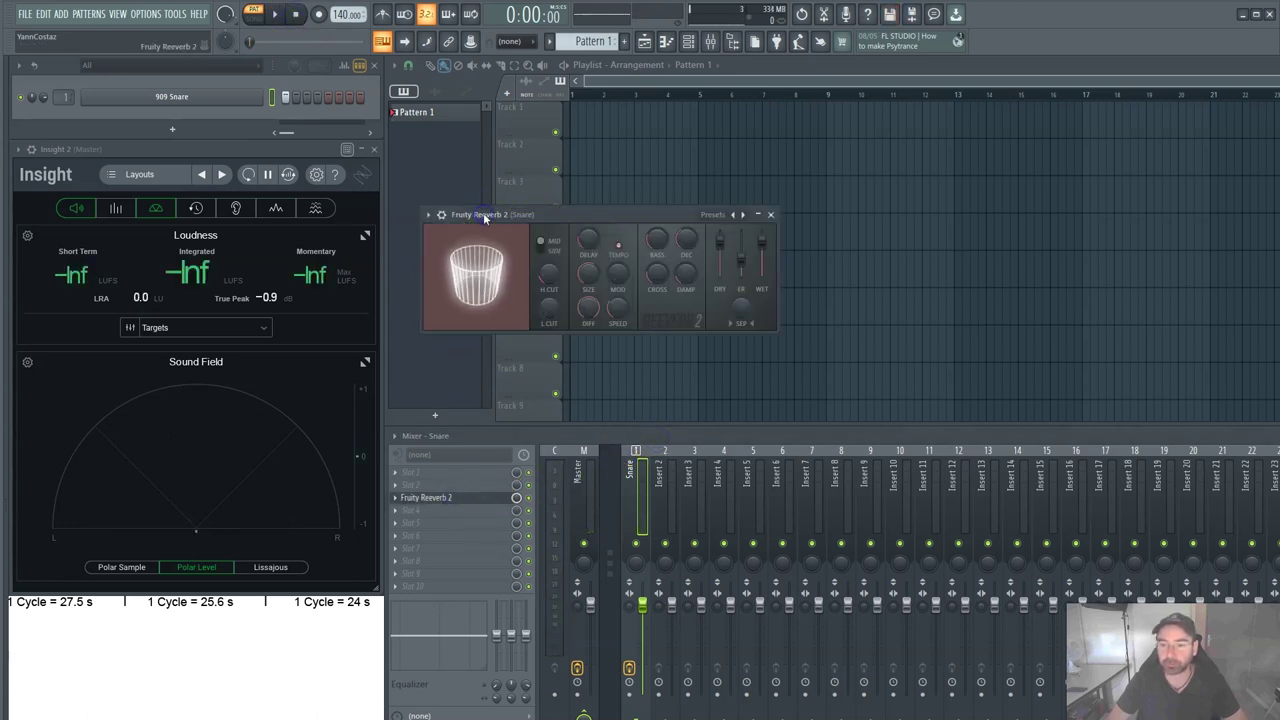
Audition the snare with a decay time of 20 seconds and silence the remaining tail.
click(657, 214)
key(space)
key(space)
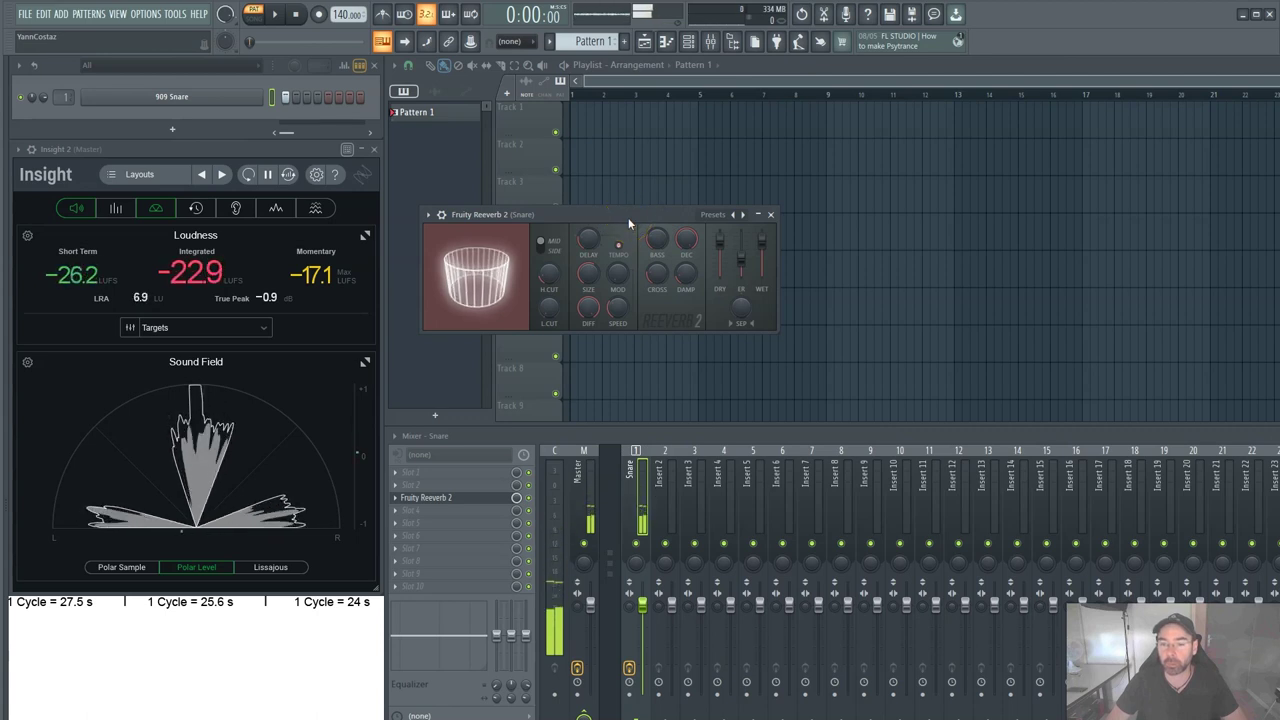
click(686, 238)
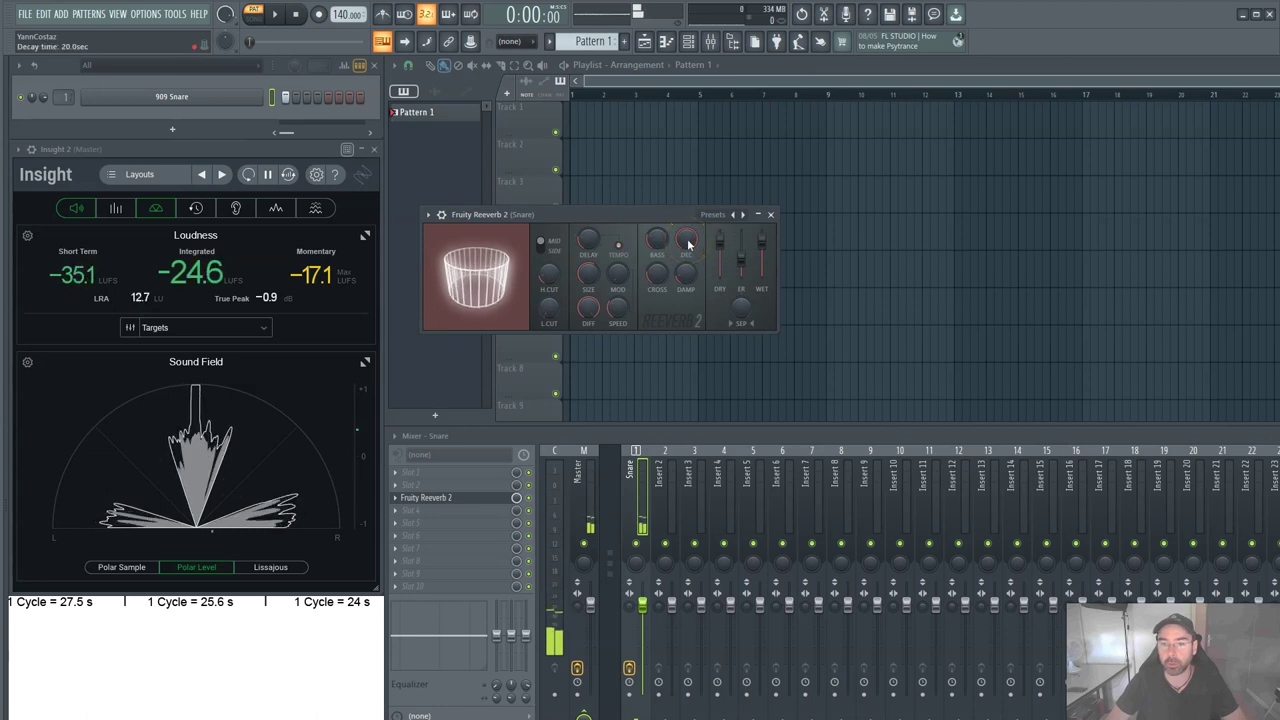
click(306, 23)
click(305, 19)
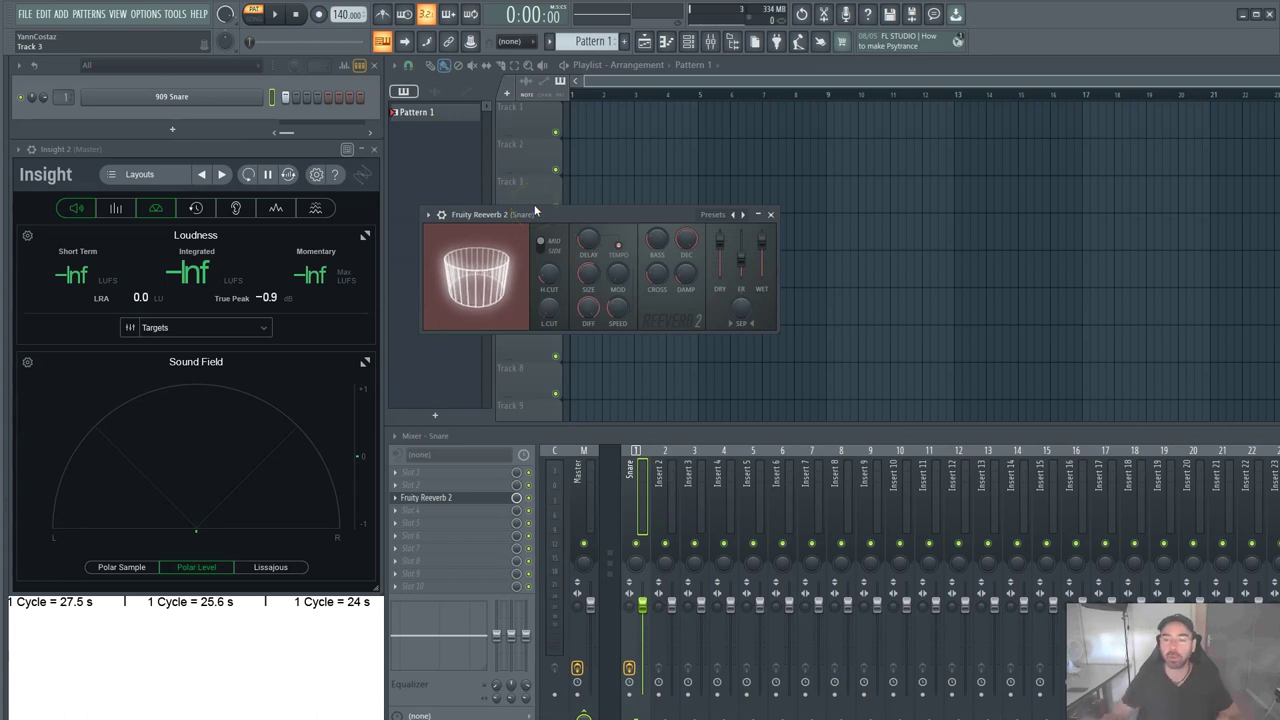
Shorten the reverb's decay time to 2.8 seconds and audition the snare.
click(580, 214)
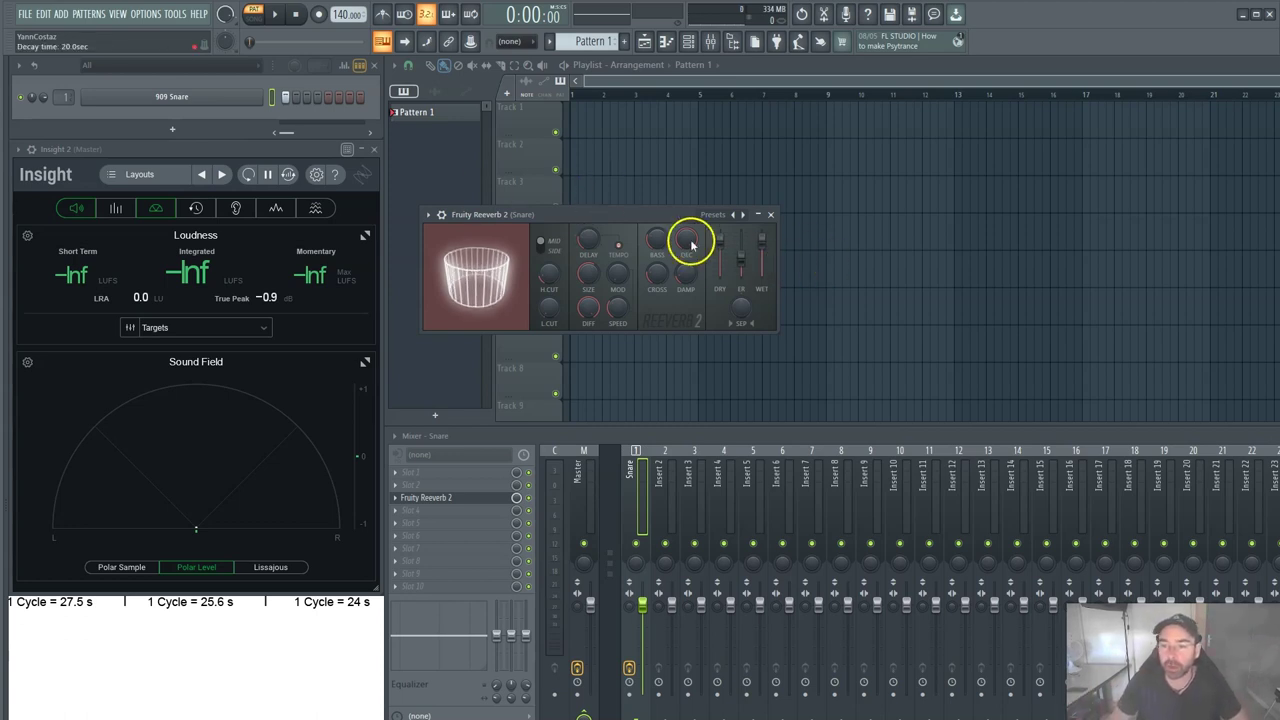
drag(690, 243, 690, 290)
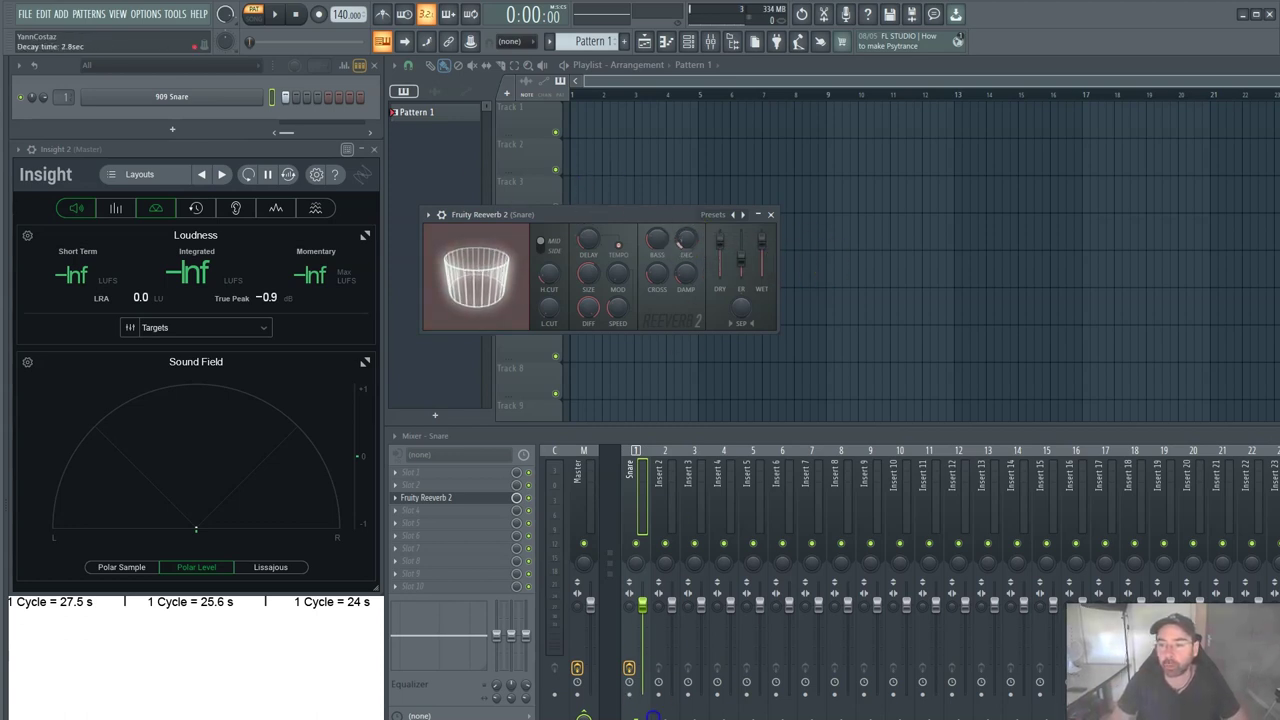
drag(686, 238, 659, 219)
key(space)
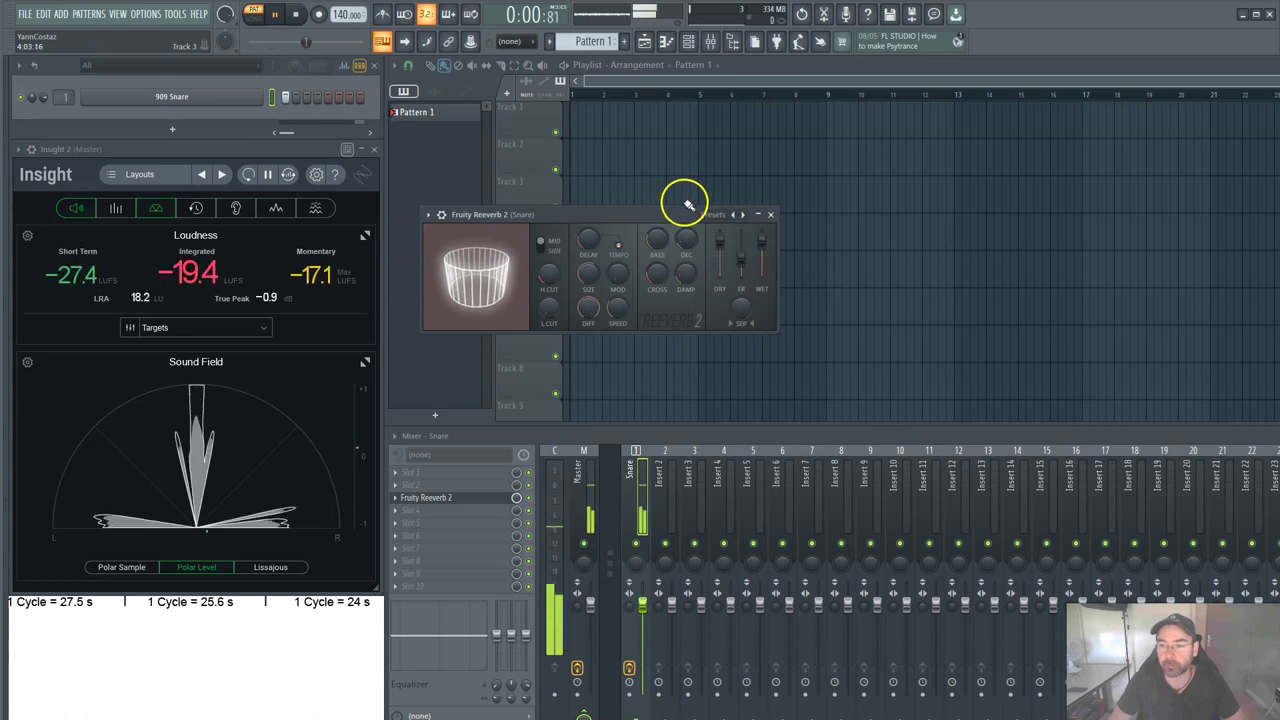
key(space)
Lower the reverb's predelay and play the snare with the shorter gap.
drag(592, 239, 592, 302)
click(624, 215)
key(space)
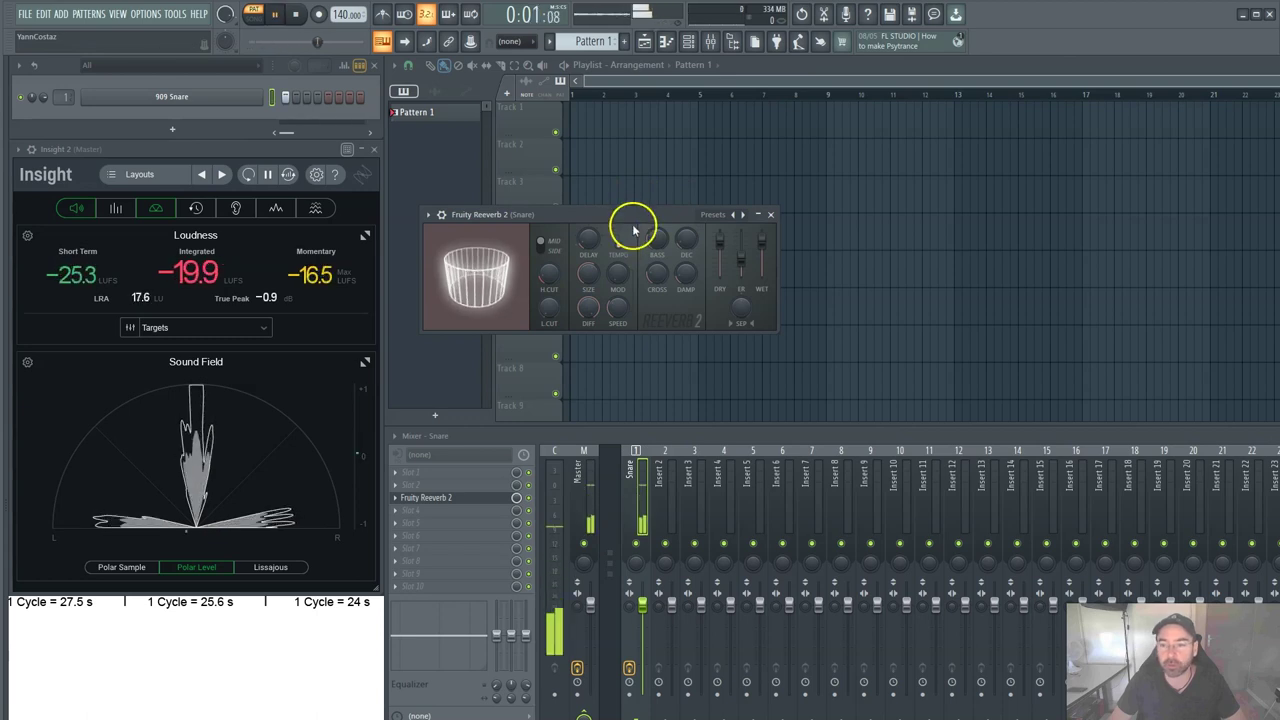
Silence the ringing tail and audition the snare once more with the current reverb settings.
key(space)
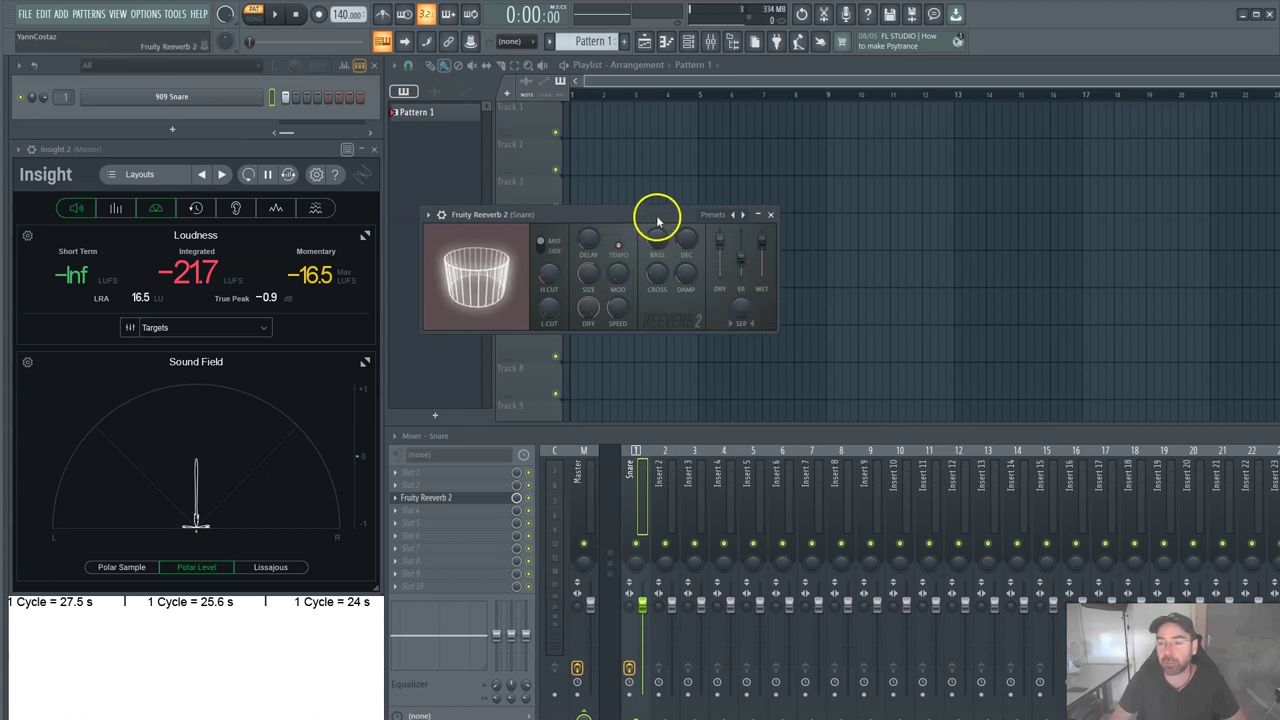
key(space)
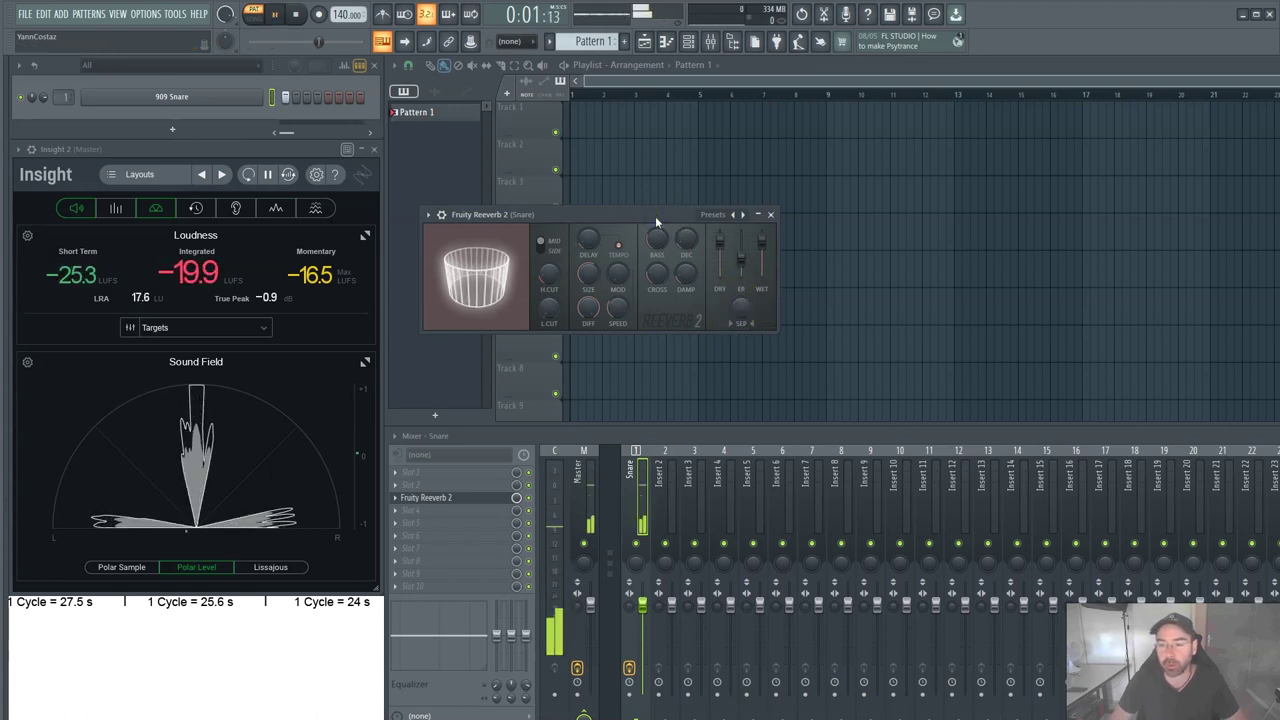
key(space)
Set the reverb's stereo separation to 100% separated and audition the snare.
drag(737, 313, 698, 707)
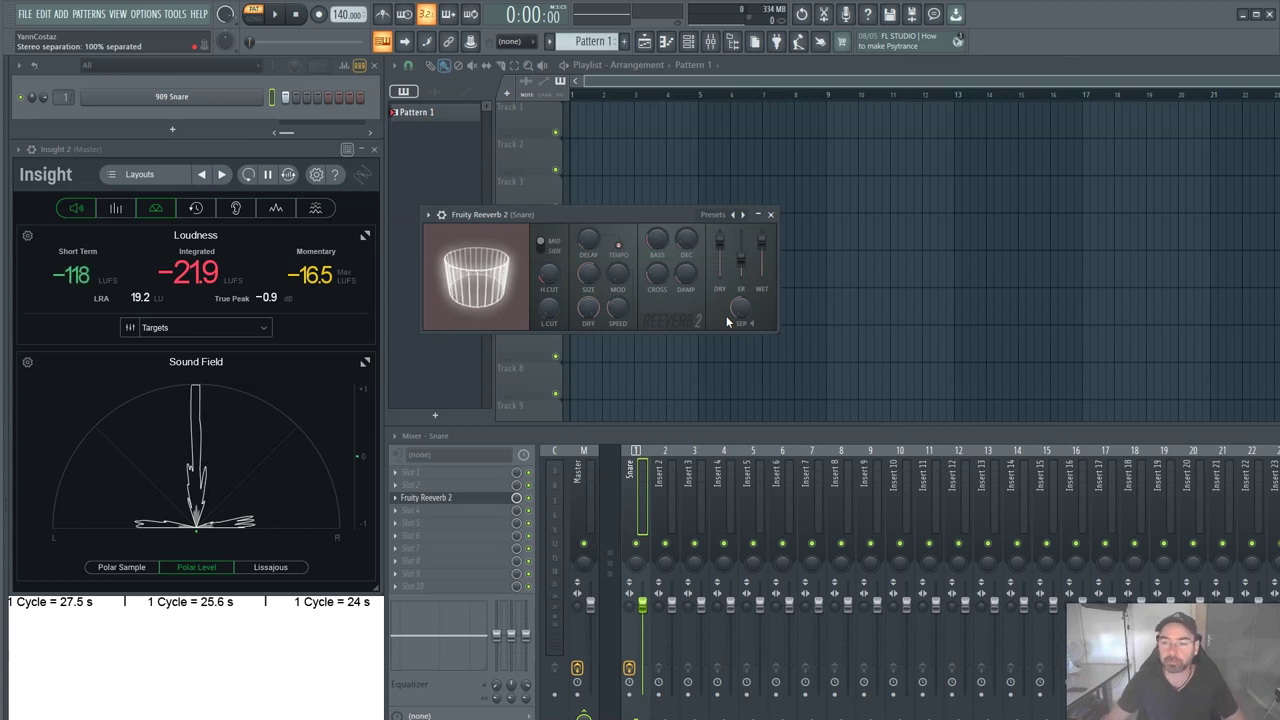
key(space)
key(space)
double_click(647, 219)
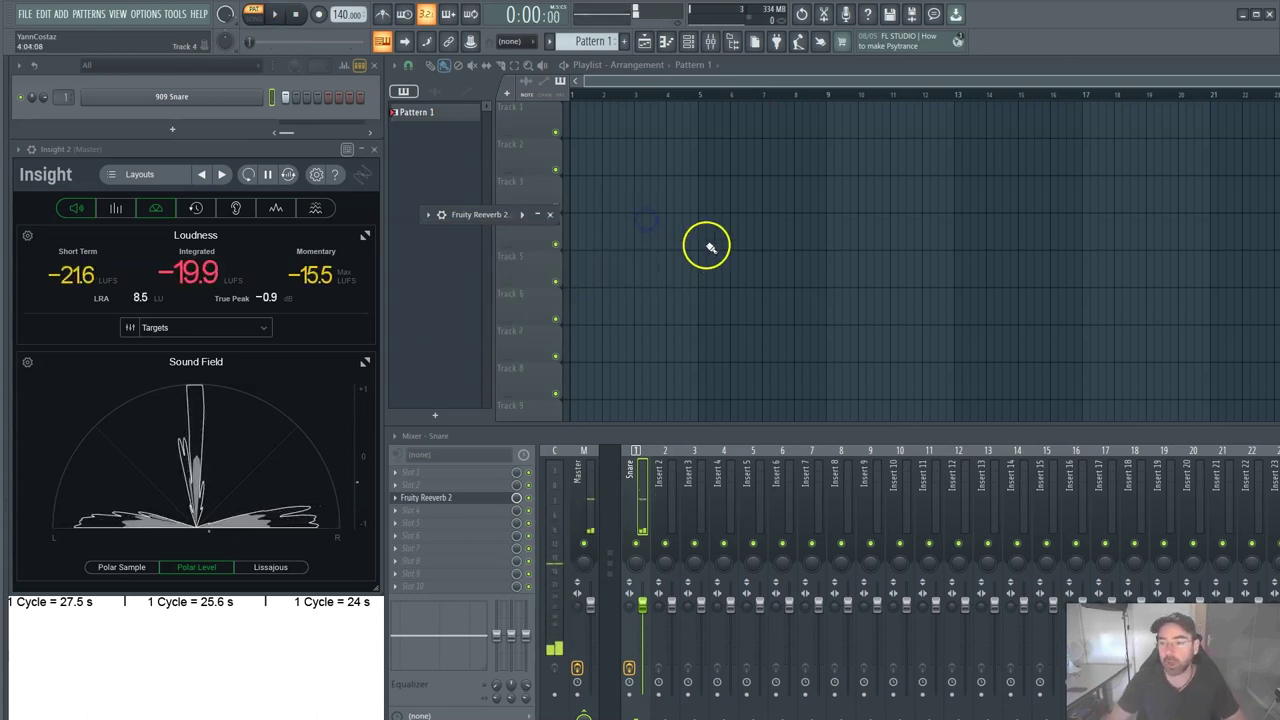
double_click(466, 214)
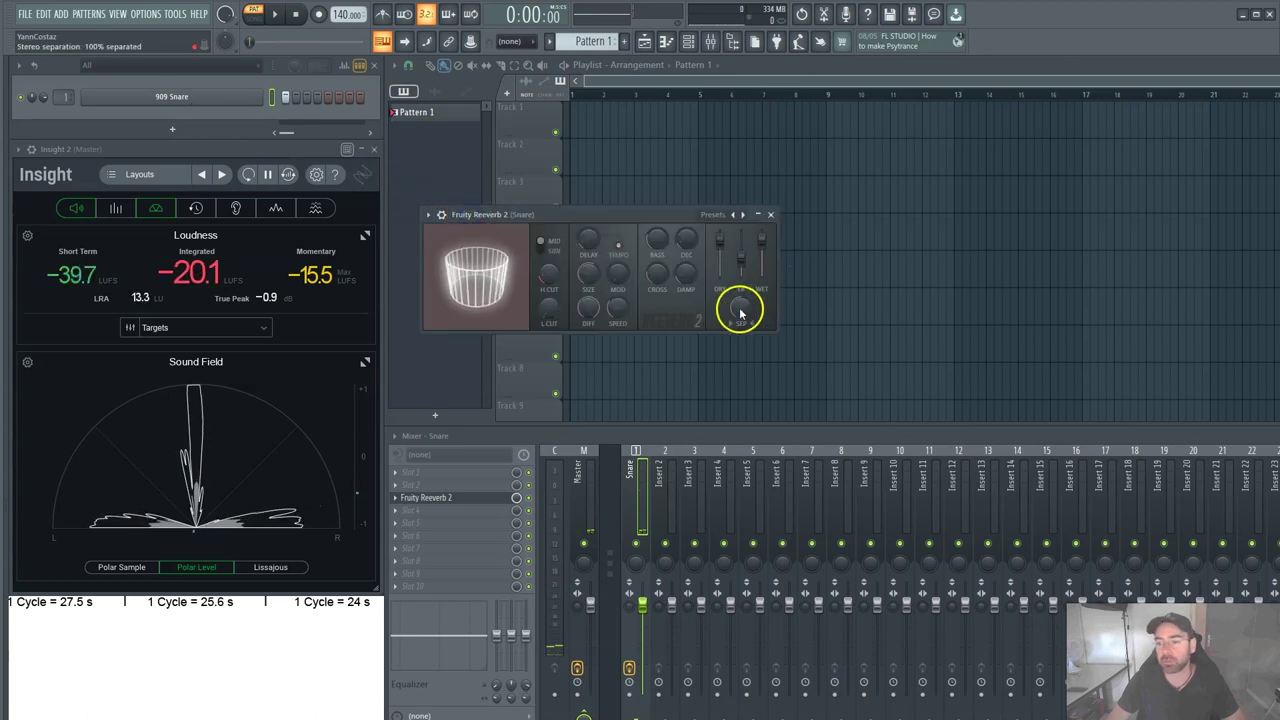
Turn the reverb's stereo separation toward merged and audition the snare with the narrower tail.
drag(740, 314, 714, 326)
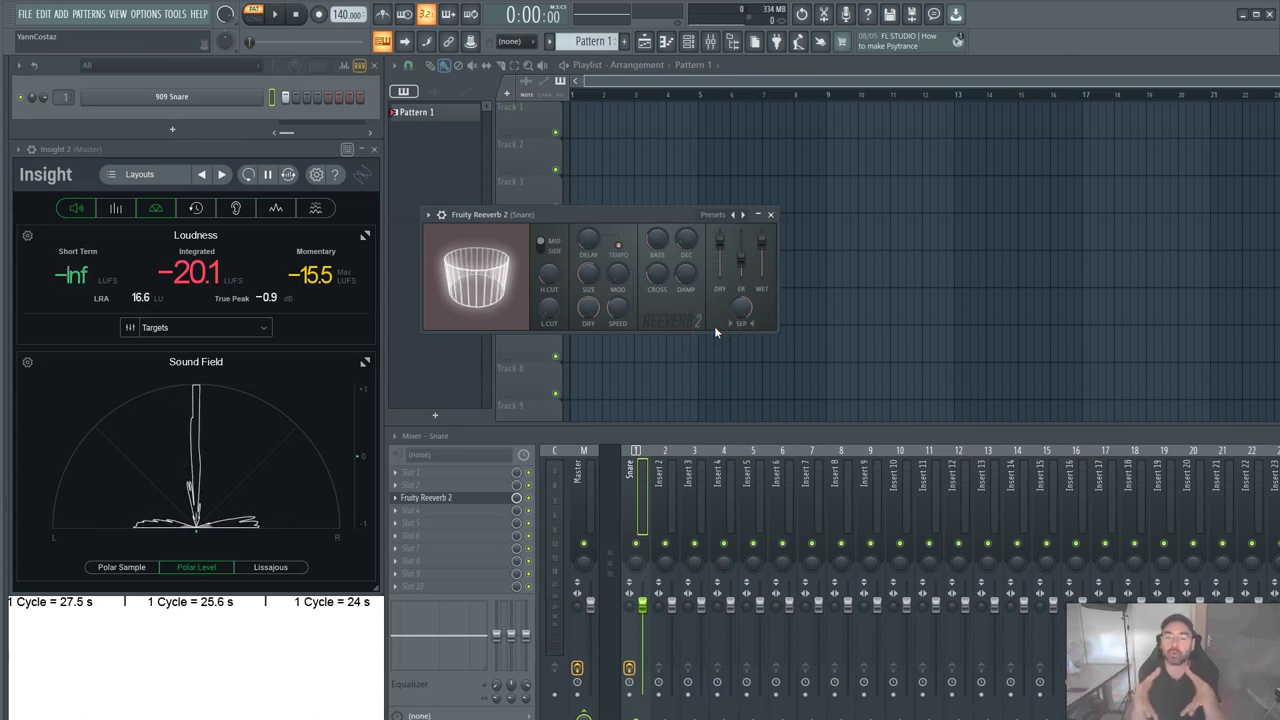
click(648, 240)
key(space)
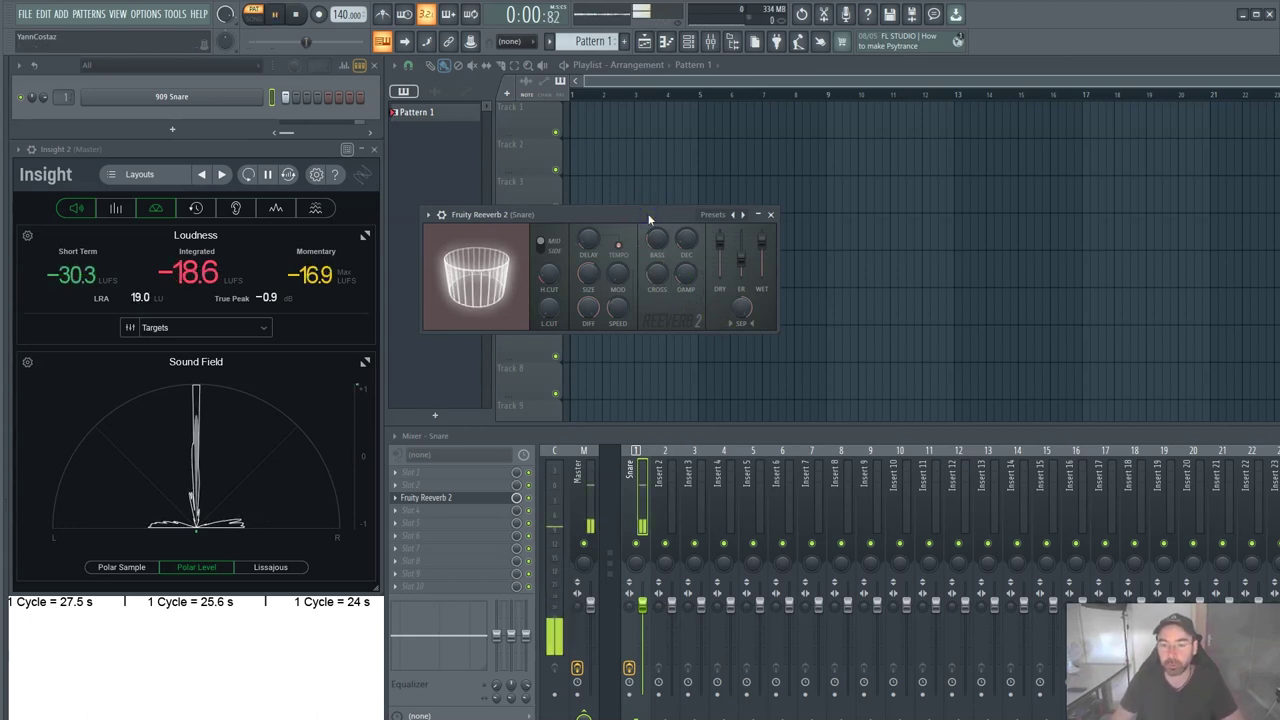
key(space)
Widen the reverb's stereo separation again and audition the snare for comparison.
drag(740, 306, 740, 291)
click(666, 229)
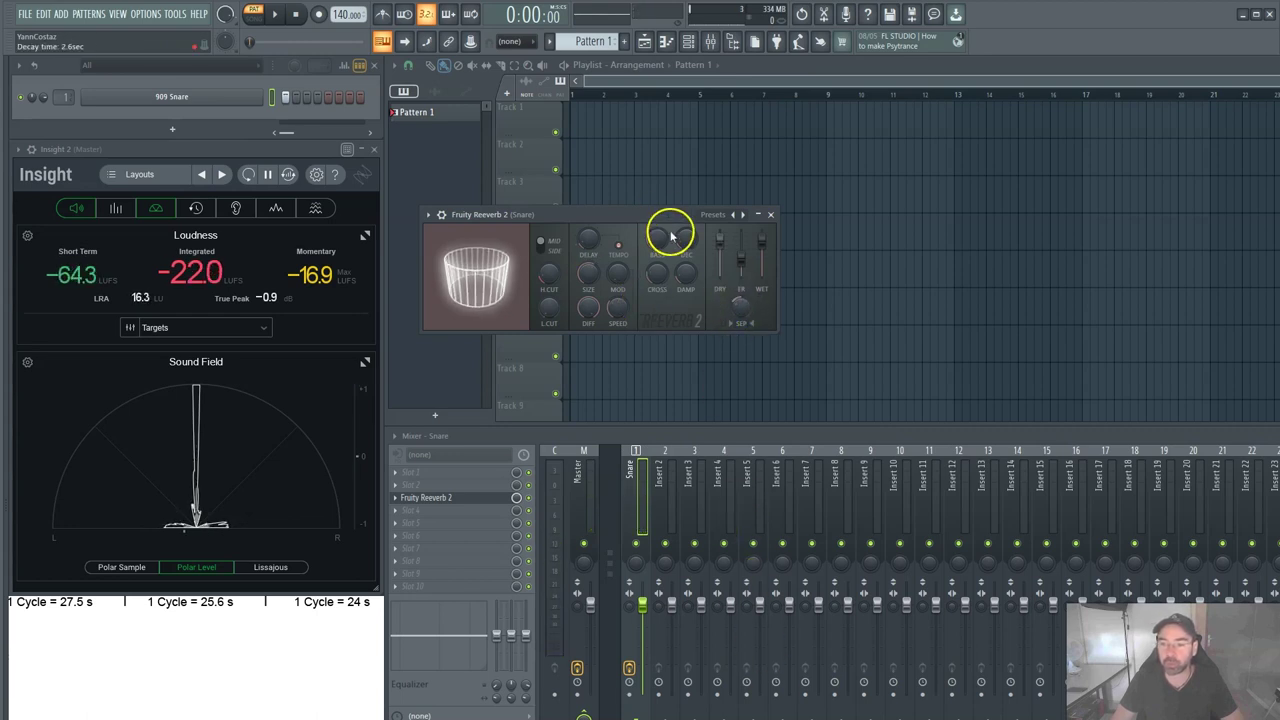
key(space)
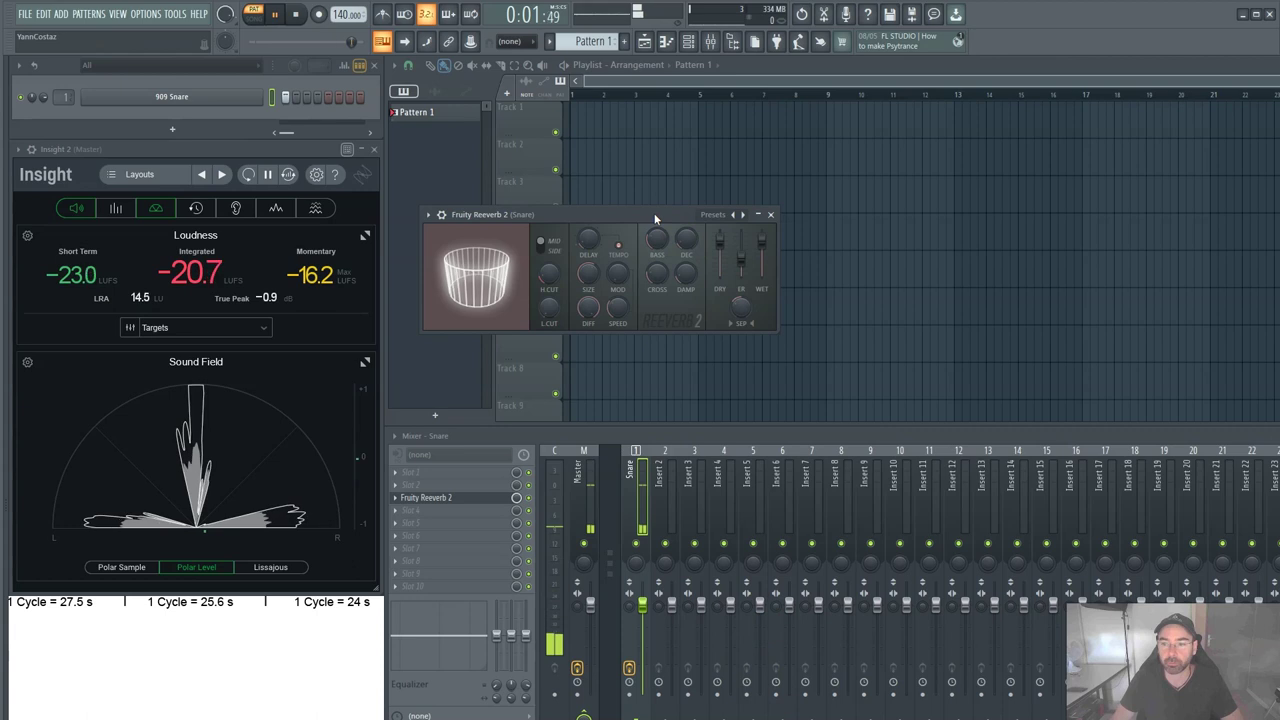
key(space)
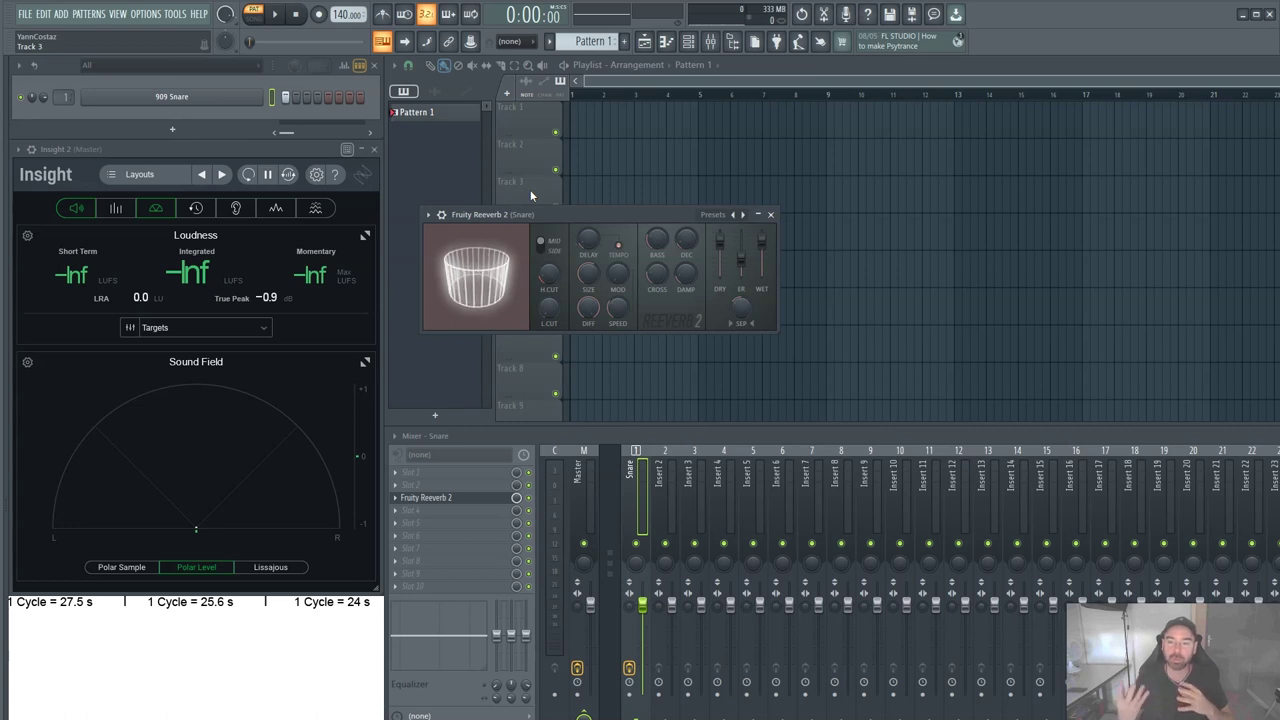
Lower the reverb's wet level to 66% and play the snare.
mouse_move(762, 240)
mouse_down()
mouse_move(734, 286)
mouse_move(775, 262)
mouse_up()
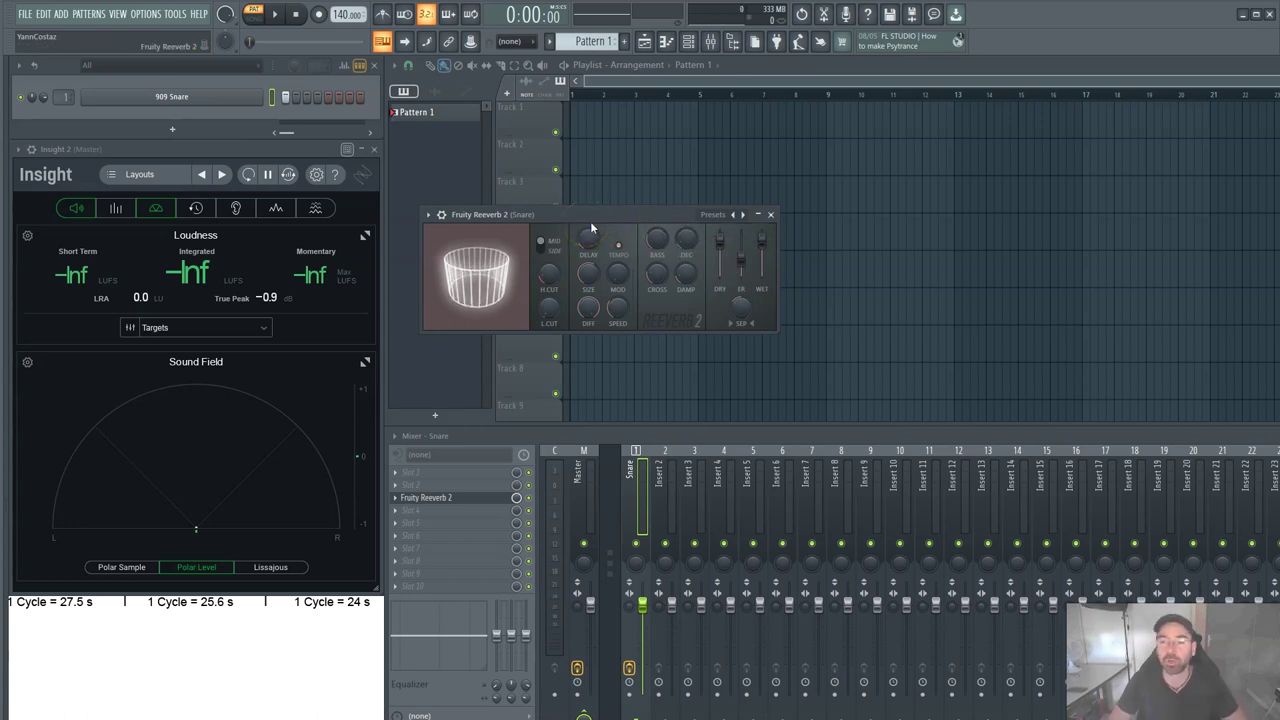
click(669, 227)
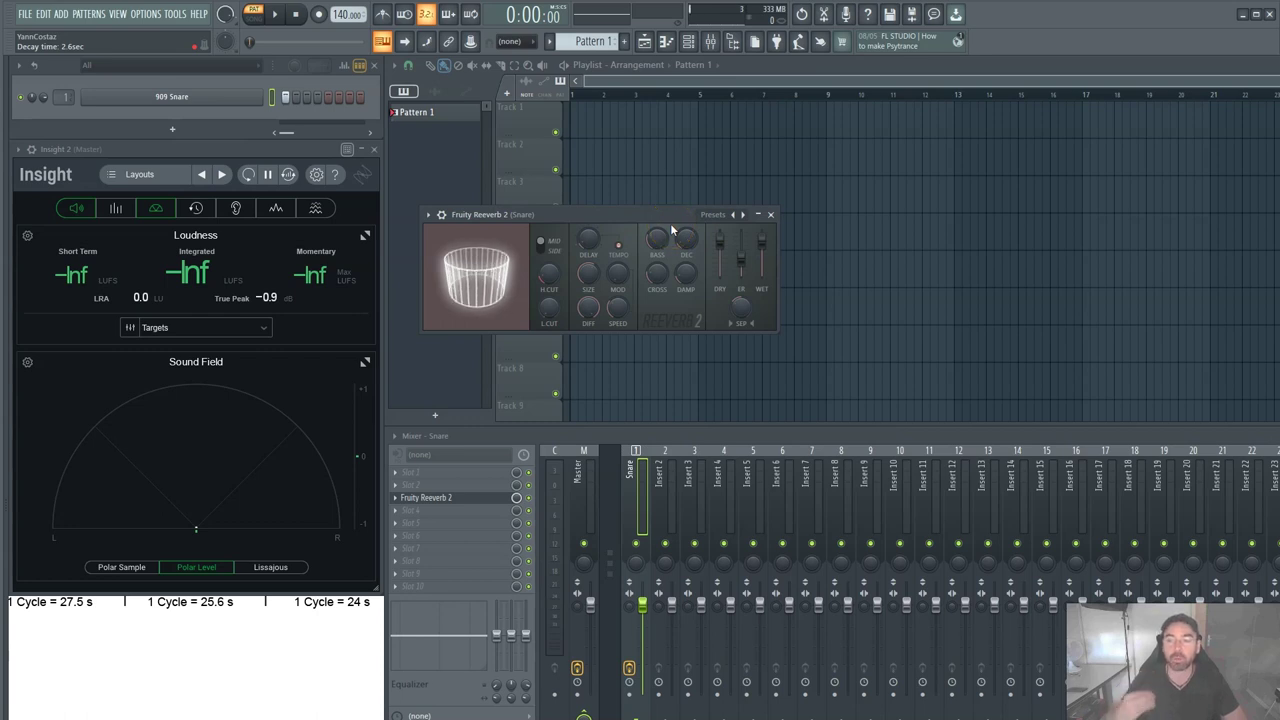
drag(764, 239, 801, 367)
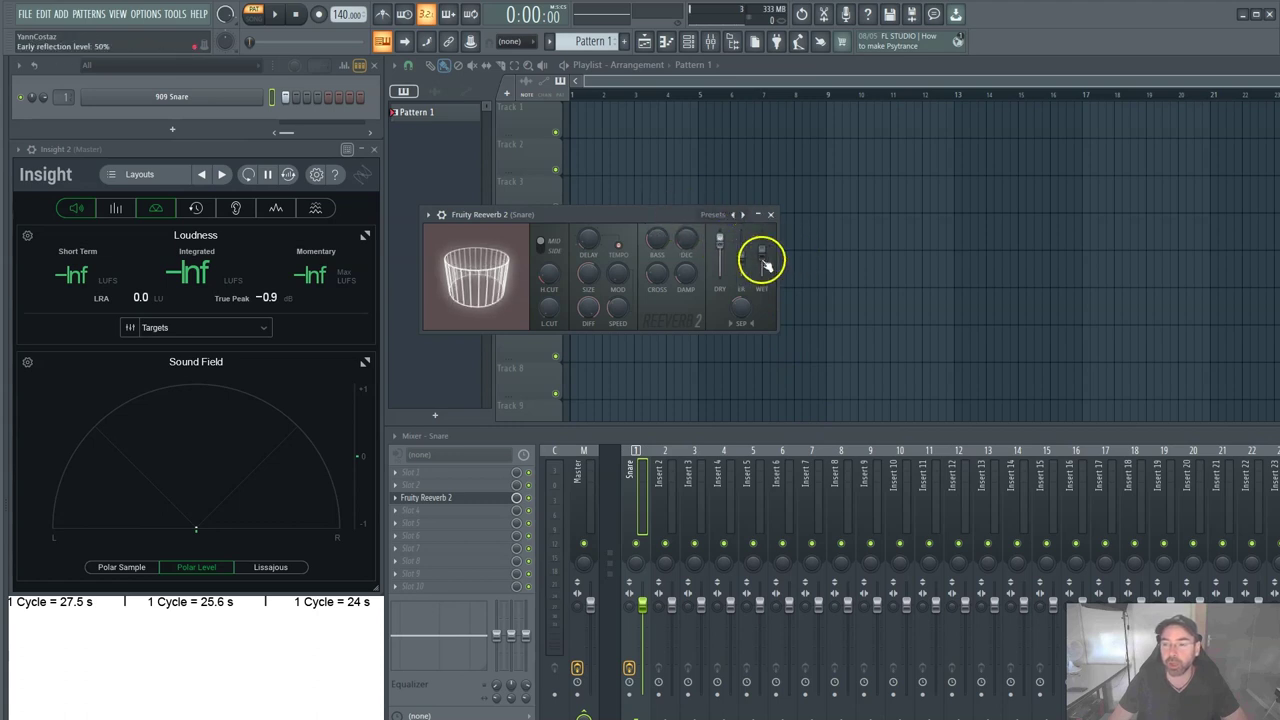
key(space)
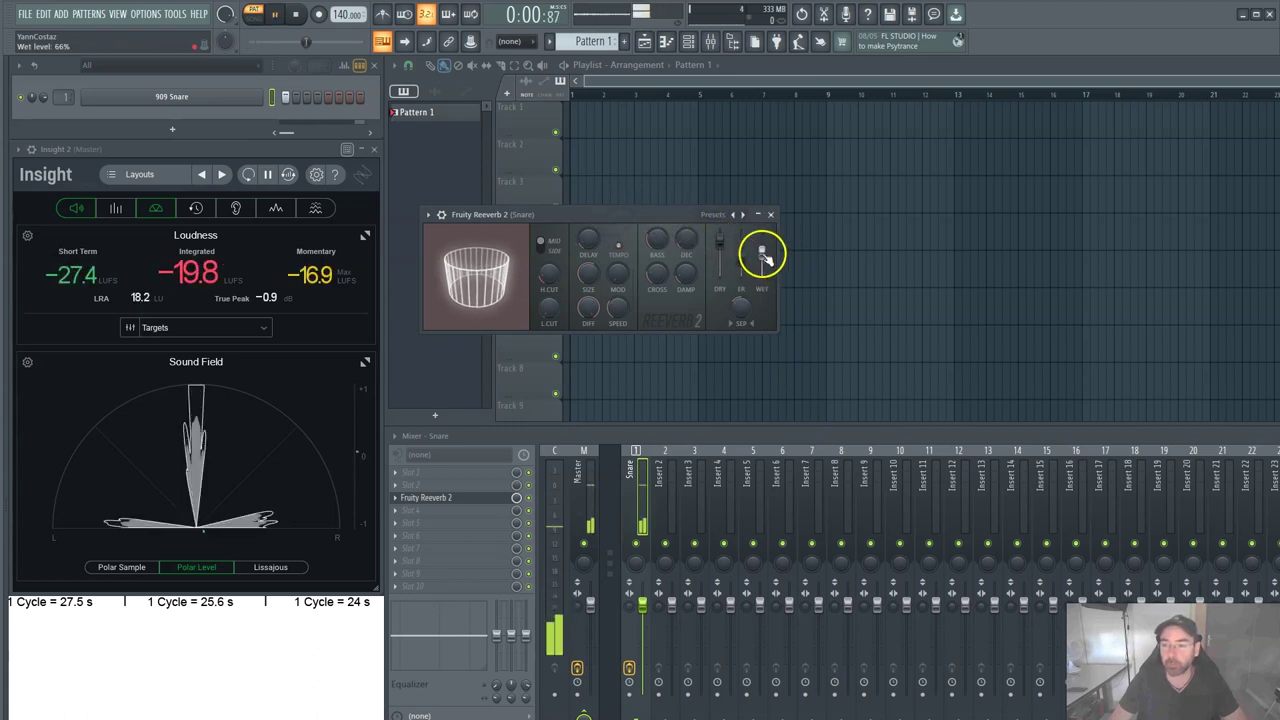